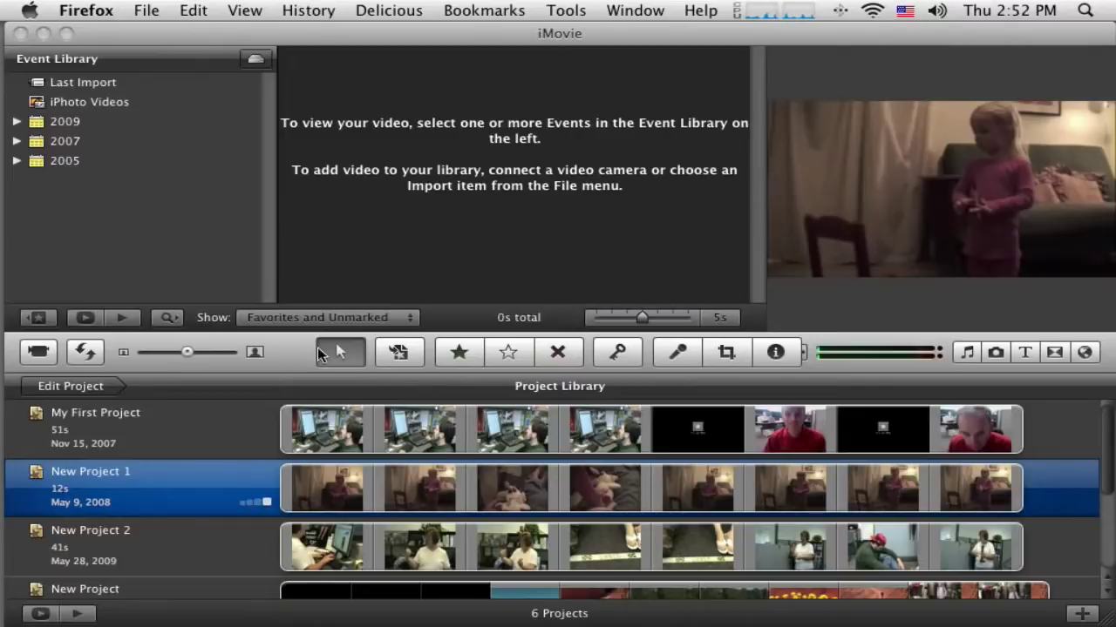
Activate iMovie, peek inside New Project 1, then return to the six-project Project Library.
{"action": "left_click", "coordinate": [566, 399]}
{"action": "left_click", "coordinate": [67, 390]}
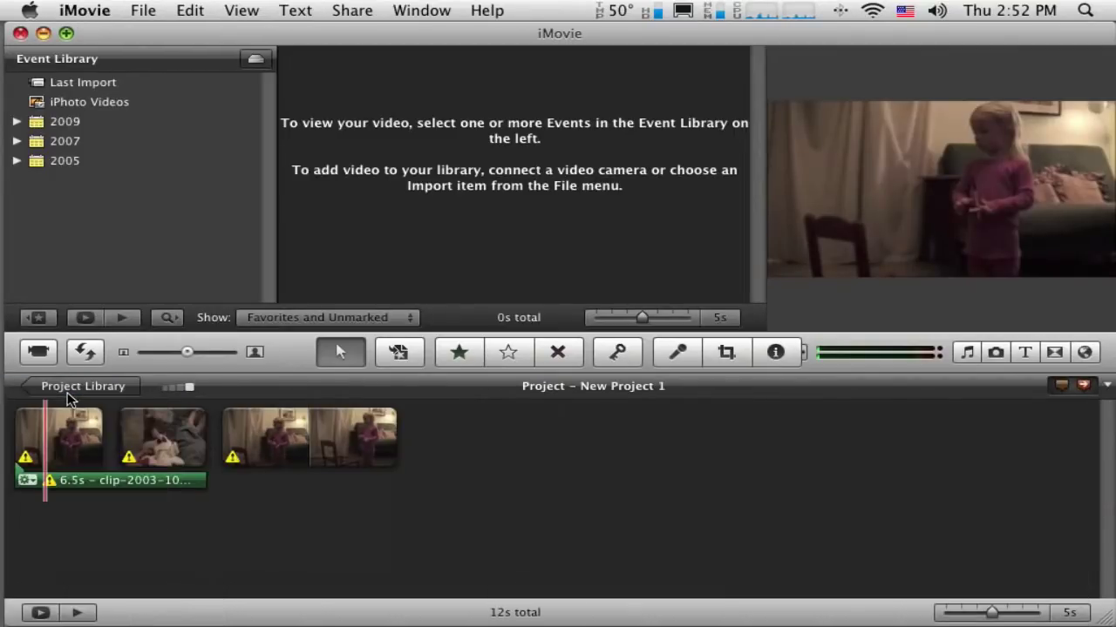
{"action": "left_click", "coordinate": [68, 390]}
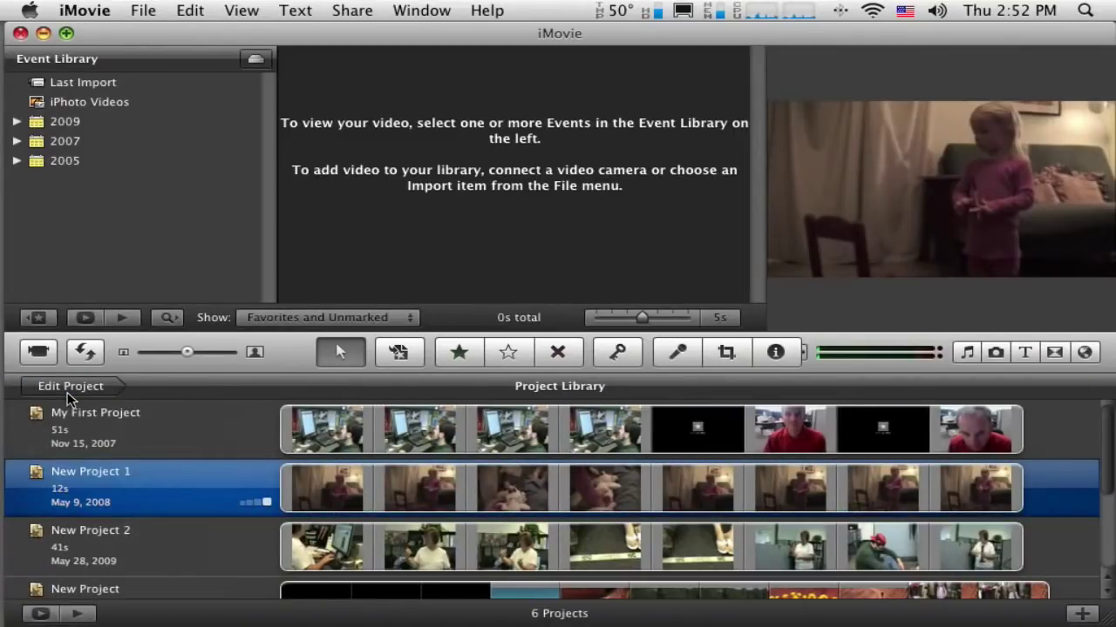
Create a new project named 'EMED Temp' with Standard (4:3) aspect ratio and no theme.
{"action": "left_click", "coordinate": [149, 12]}
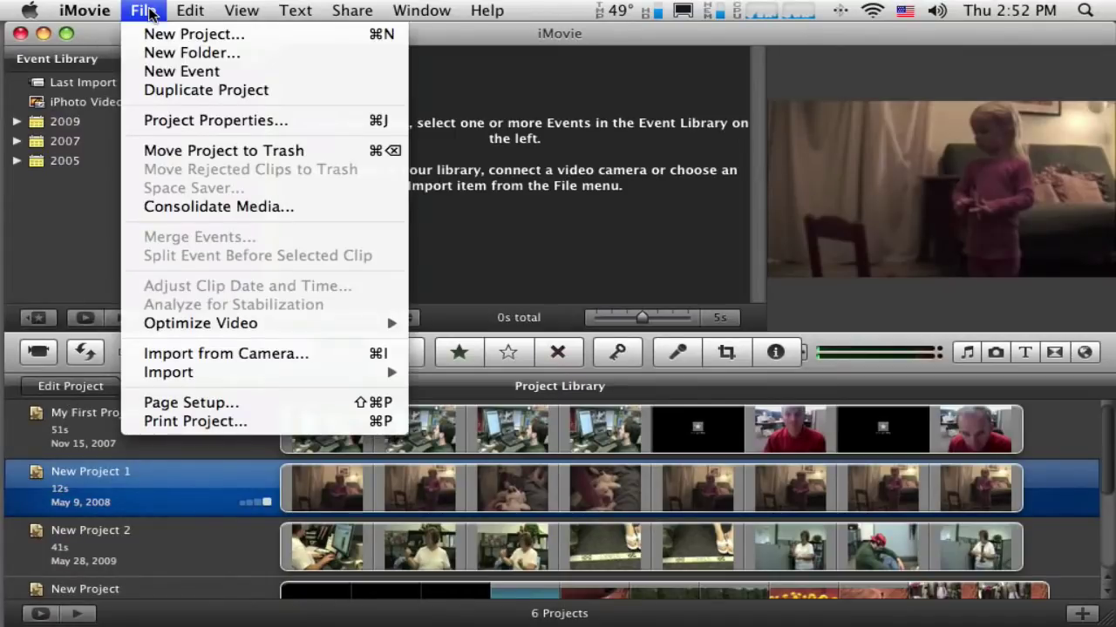
{"action": "left_click", "coordinate": [159, 35]}
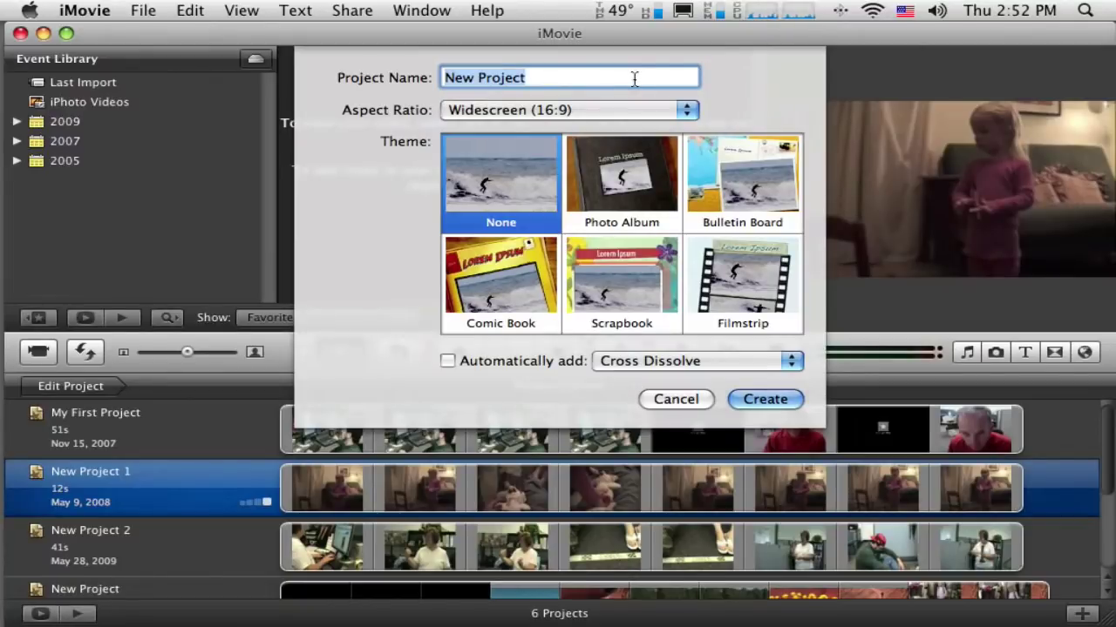
{"action": "type", "text": "EMED "}
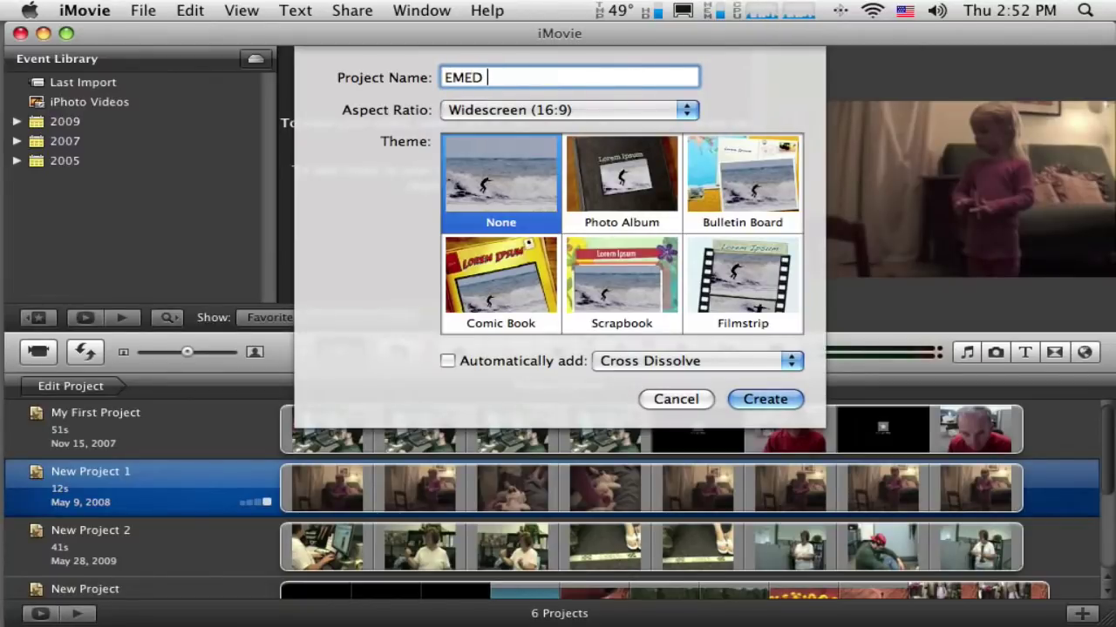
{"action": "type", "text": "Temp"}
{"action": "left_click", "coordinate": [465, 112]}
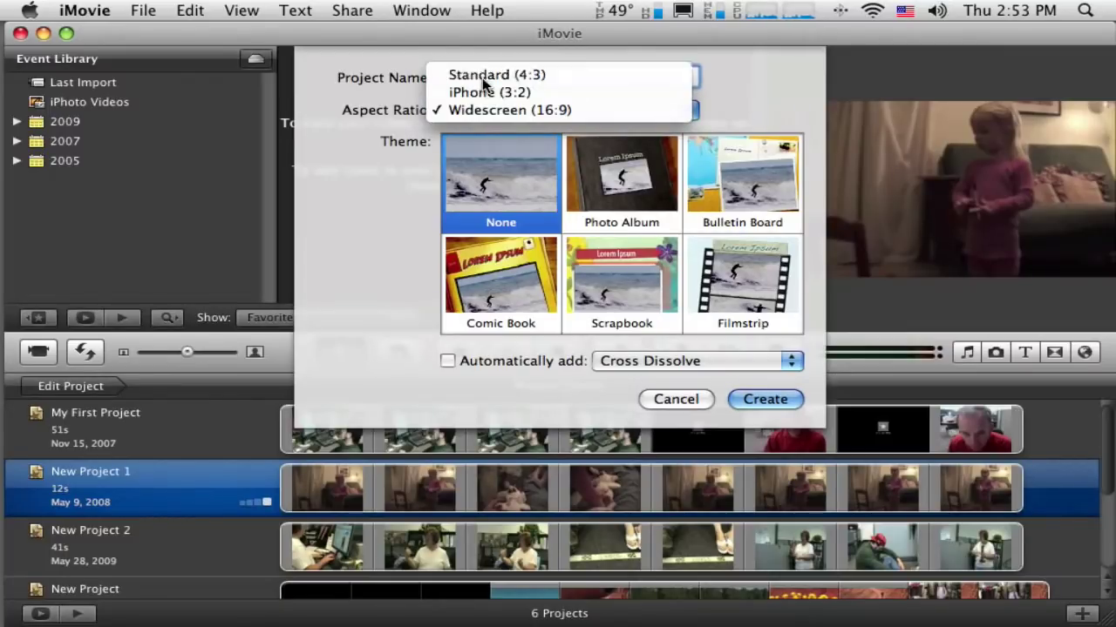
{"action": "left_click", "coordinate": [482, 76]}
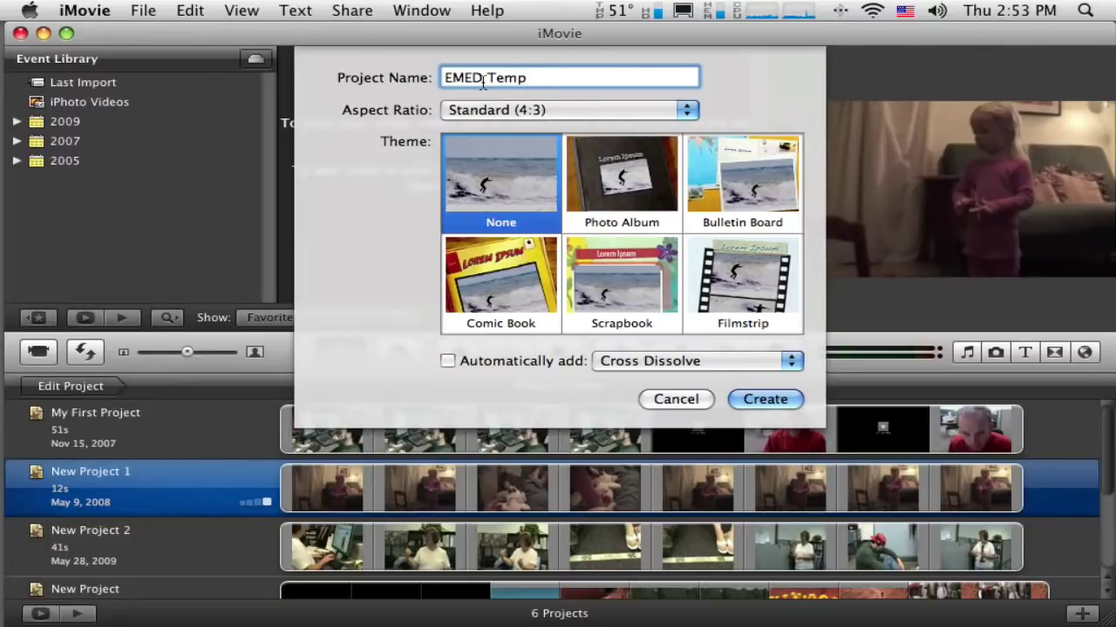
{"action": "left_click", "coordinate": [486, 191]}
{"action": "left_click", "coordinate": [765, 399]}
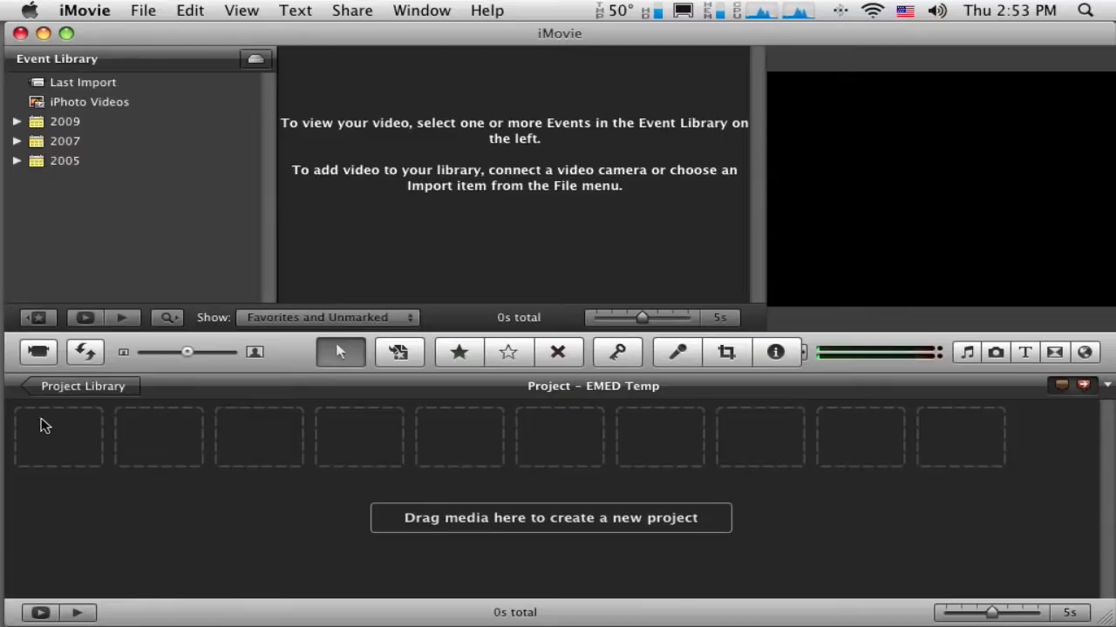
Drag the Centered title into the empty project and give it the Stars background.
{"action": "left_click", "coordinate": [1024, 352]}
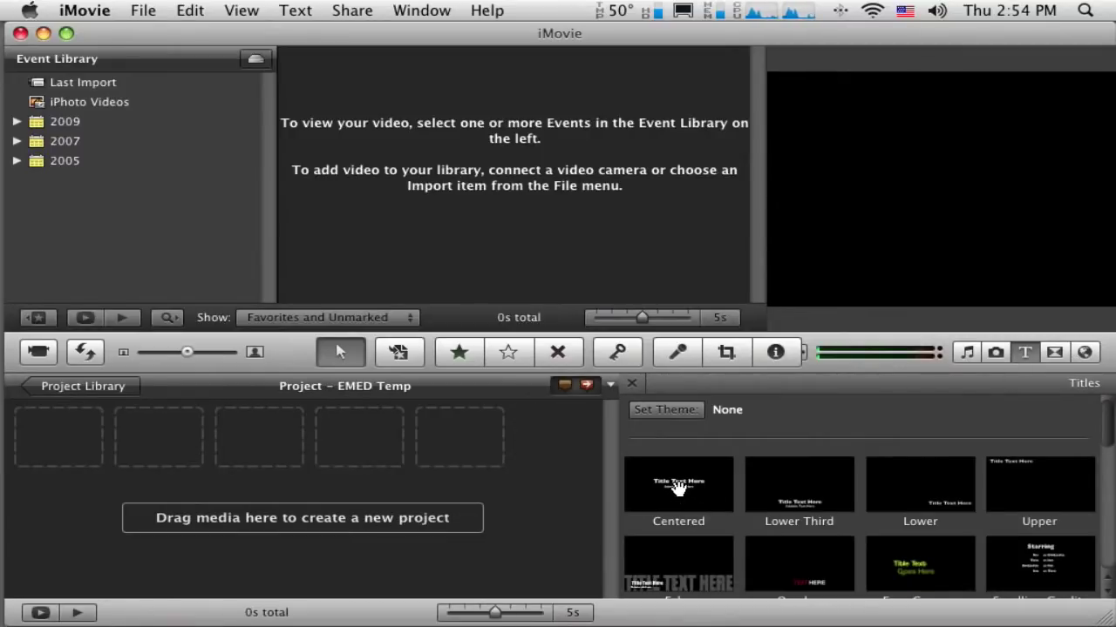
{"action": "scroll", "coordinate": [877, 504], "scroll_direction": "down", "scroll_amount": 10}
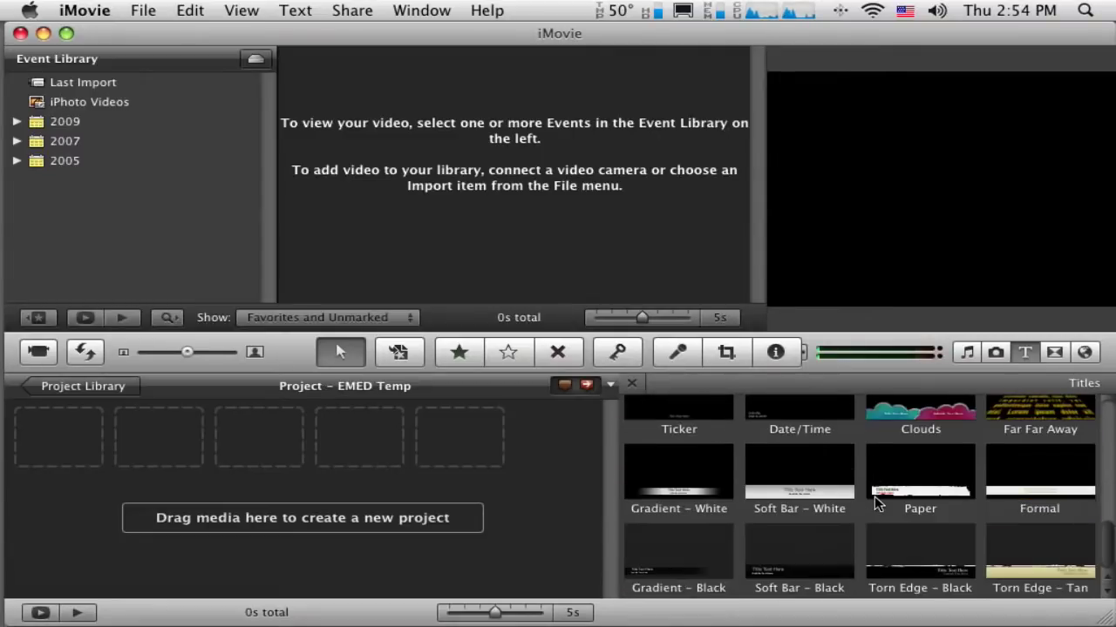
{"action": "scroll", "coordinate": [877, 504], "scroll_direction": "up", "scroll_amount": 5}
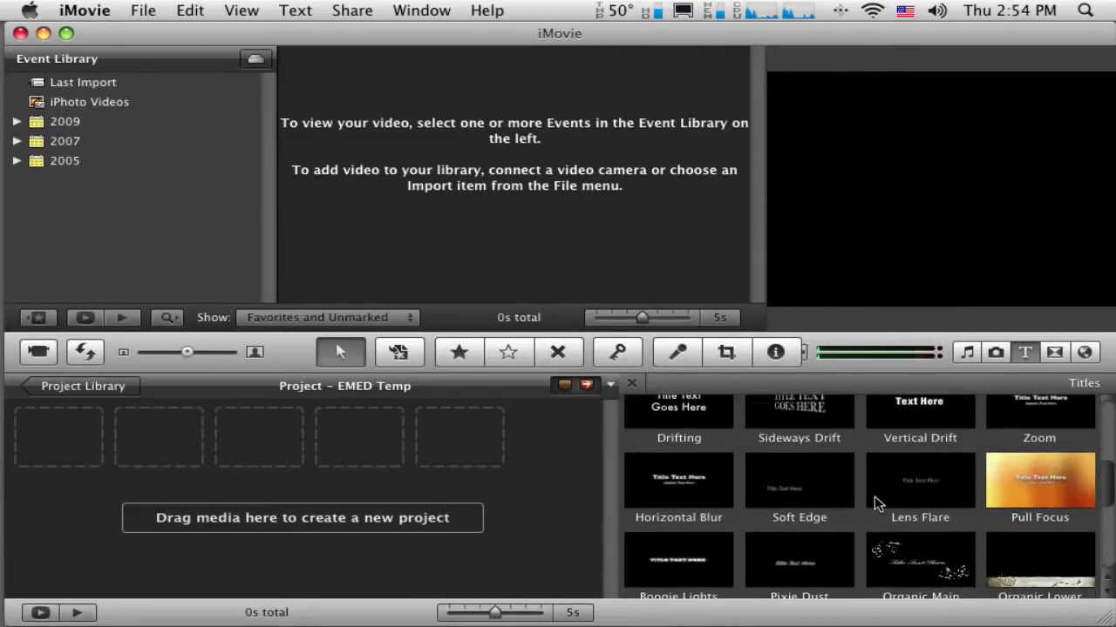
{"action": "scroll", "coordinate": [749, 504], "scroll_direction": "up", "scroll_amount": 3}
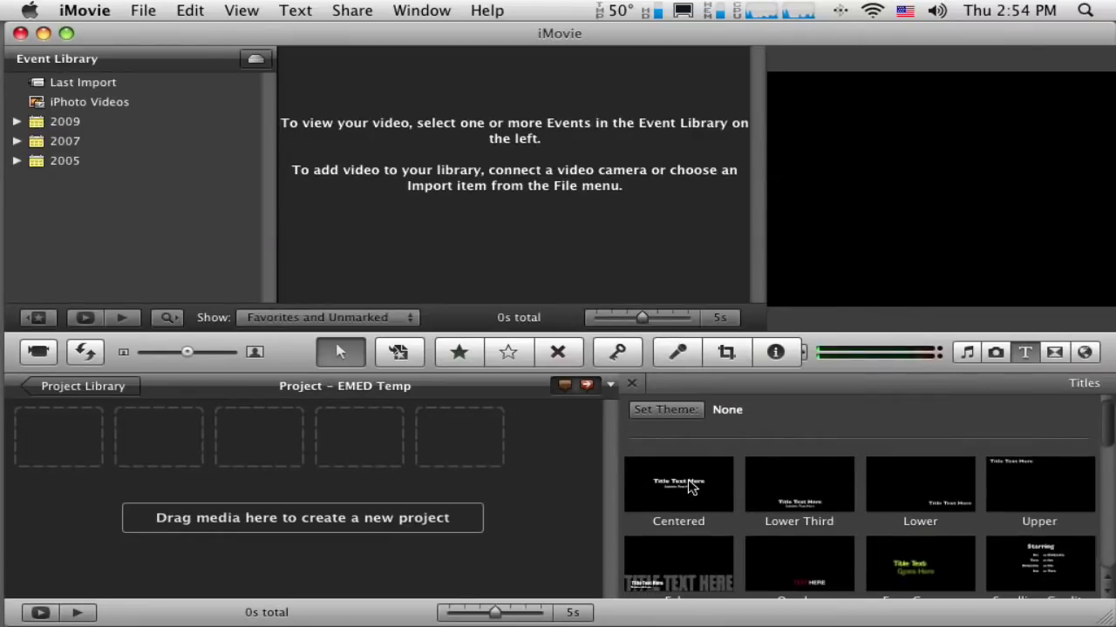
{"action": "left_click_drag", "start_coordinate": [686, 486], "coordinate": [59, 440]}
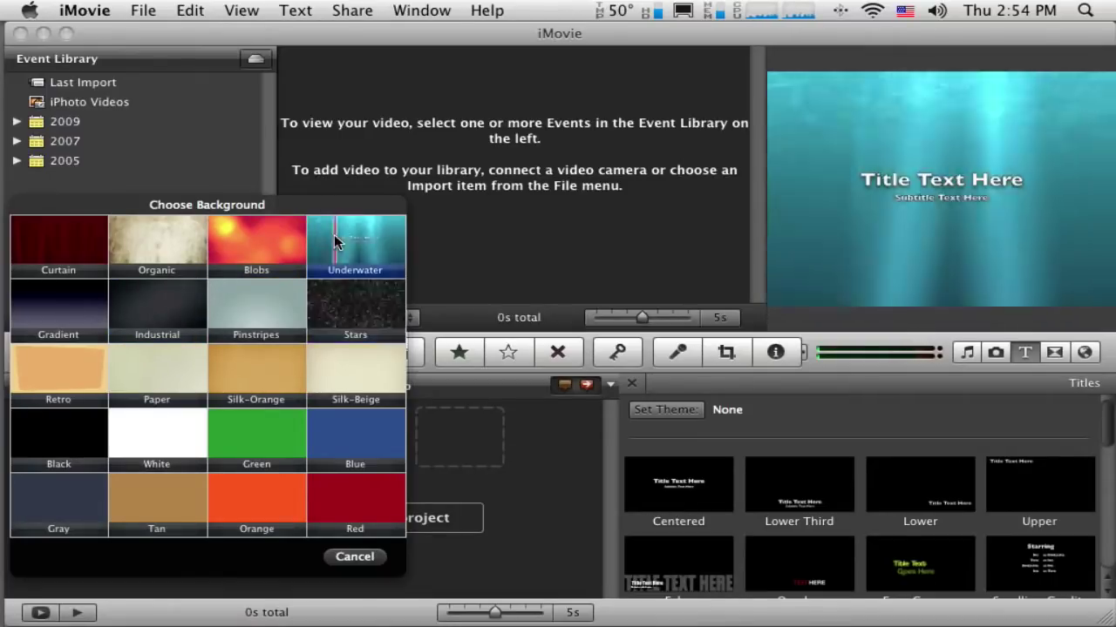
{"action": "left_click", "coordinate": [338, 309]}
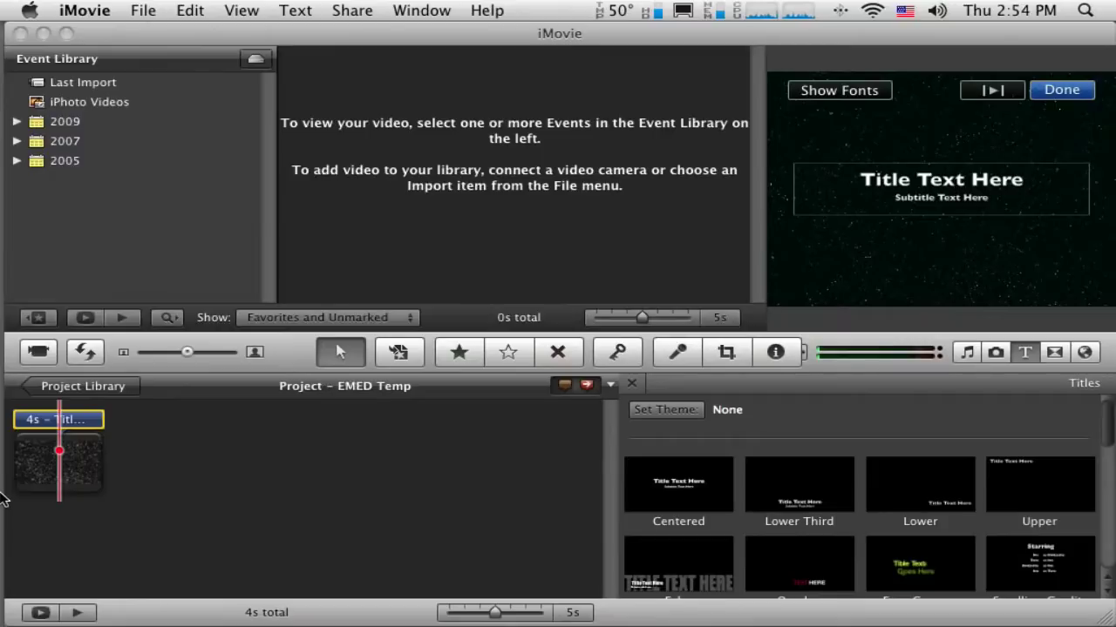
Replace the 'Title Text Here' placeholder with 'Temperature'.
{"action": "triple_click", "coordinate": [904, 190]}
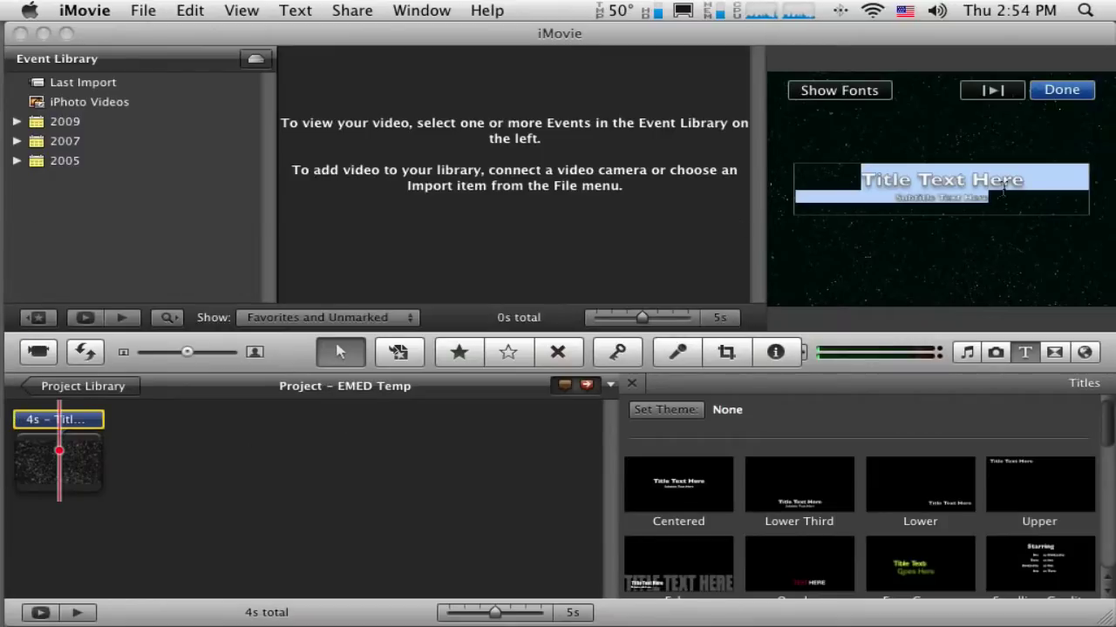
{"action": "left_click", "coordinate": [1018, 183]}
{"action": "left_click_drag", "start_coordinate": [1019, 183], "coordinate": [863, 182]}
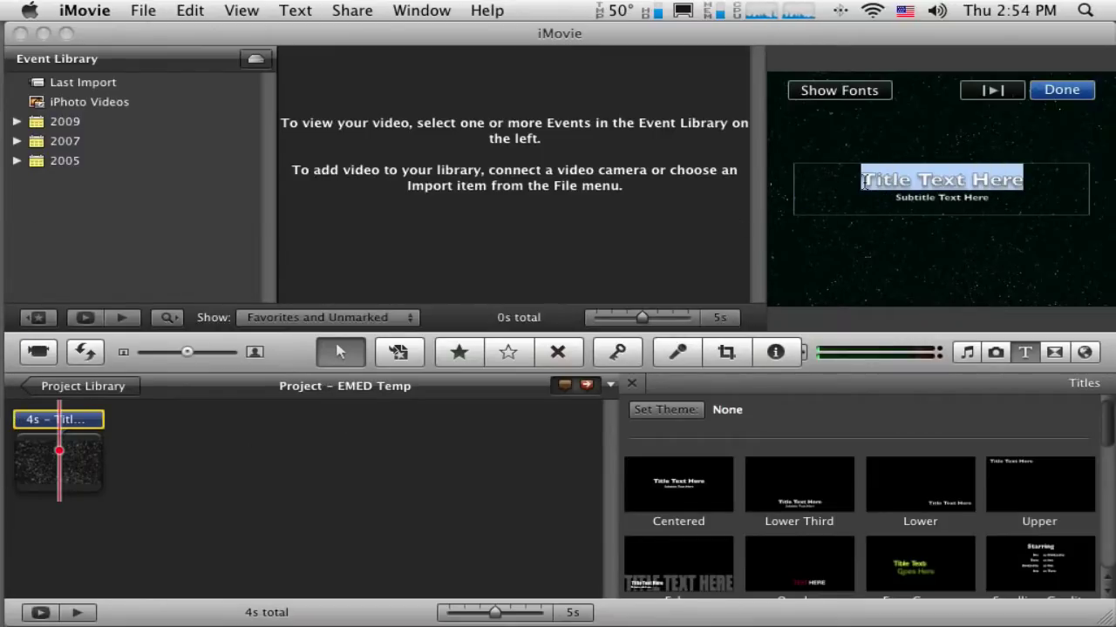
{"action": "type", "text": "Tempera"}
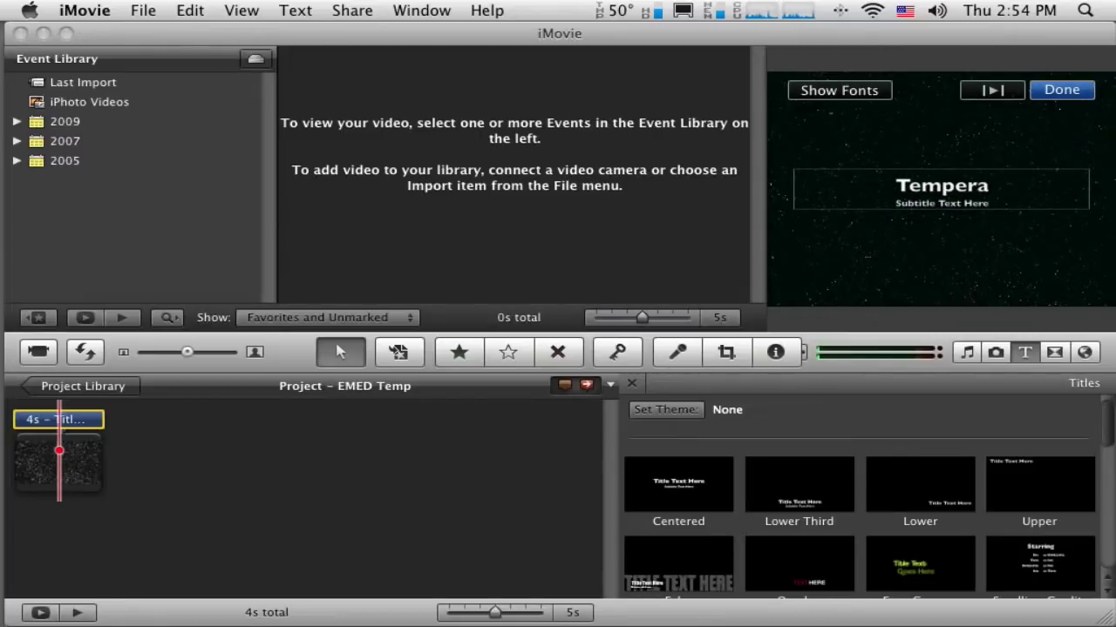
{"action": "type", "text": "ture"}
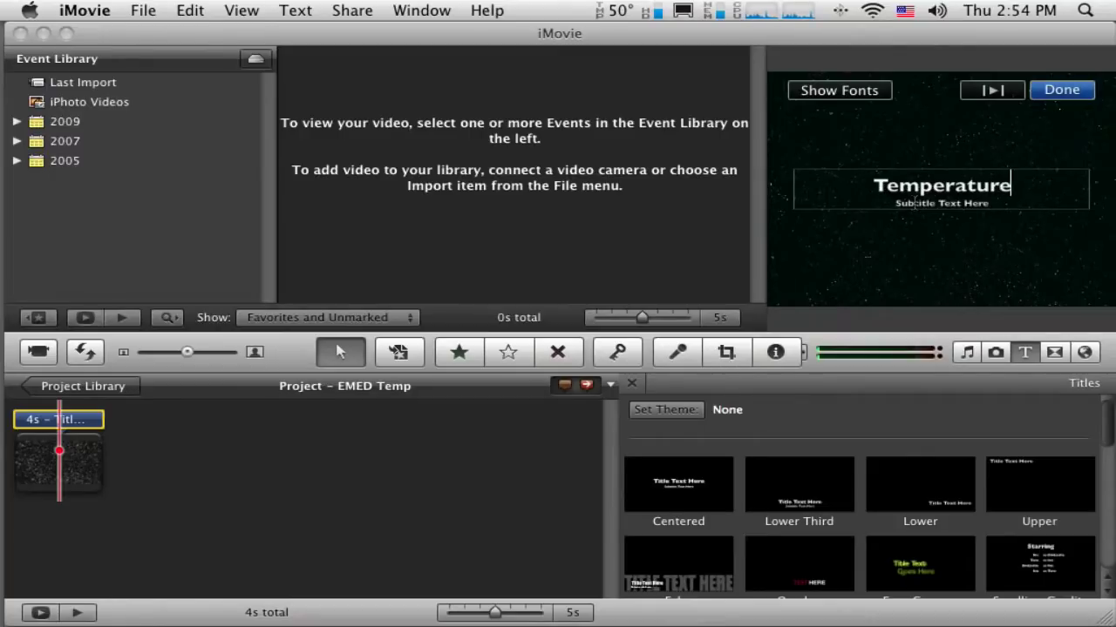
Replace the subtitle line with the presenter's name, then reselect the Temperature title.
{"action": "double_click", "coordinate": [978, 203]}
{"action": "triple_click", "coordinate": [980, 204]}
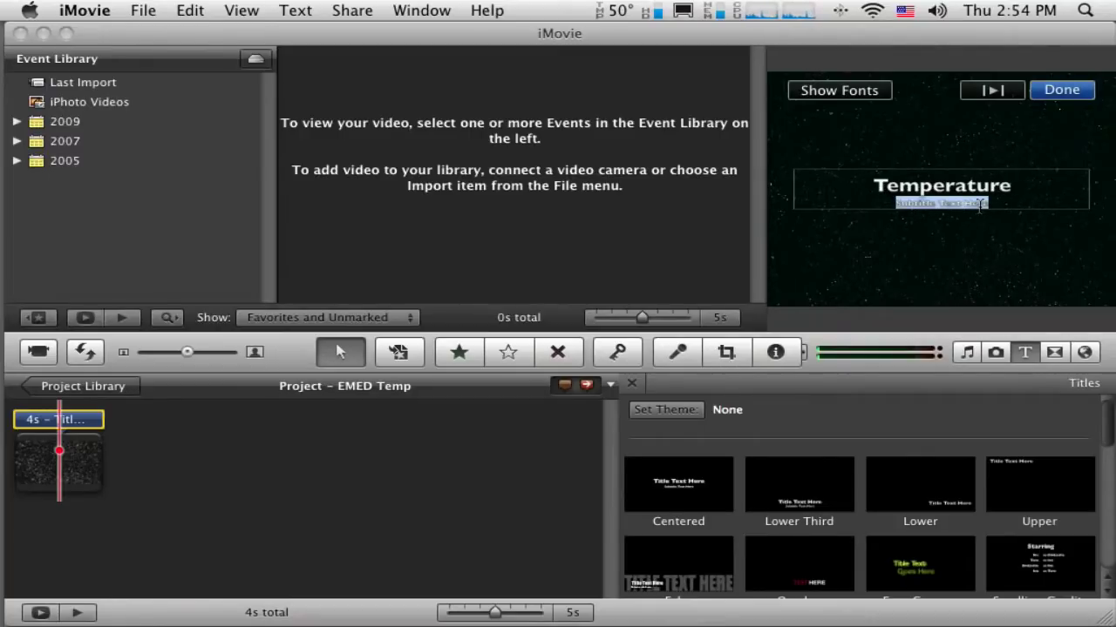
{"action": "type", "text": "Tim Stack"}
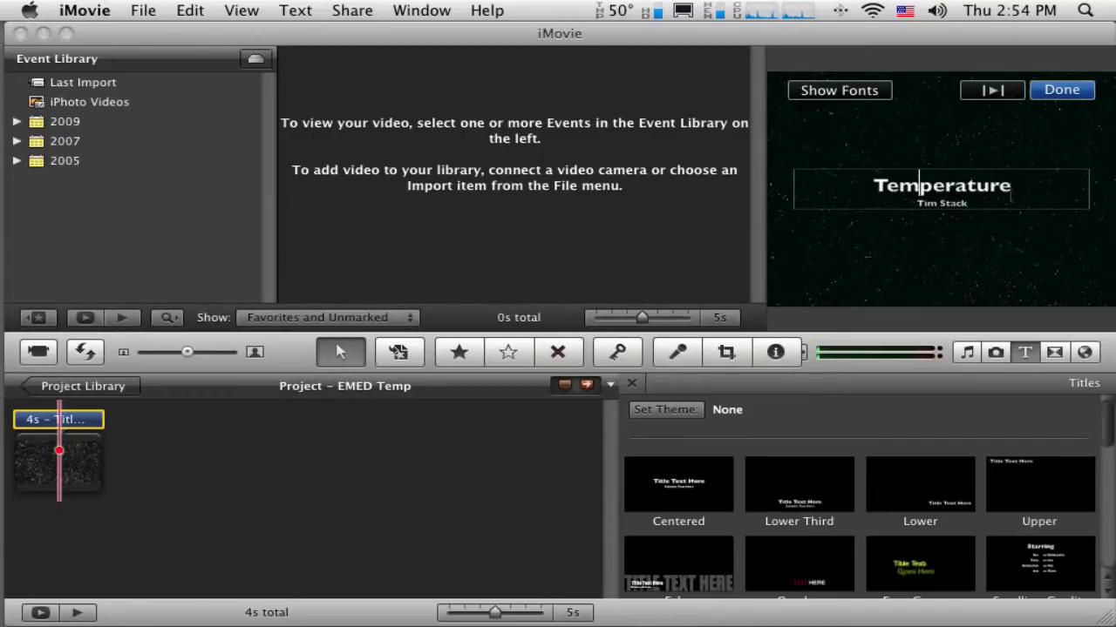
{"action": "left_click", "coordinate": [1002, 185]}
{"action": "left_click_drag", "start_coordinate": [1008, 185], "coordinate": [875, 185]}
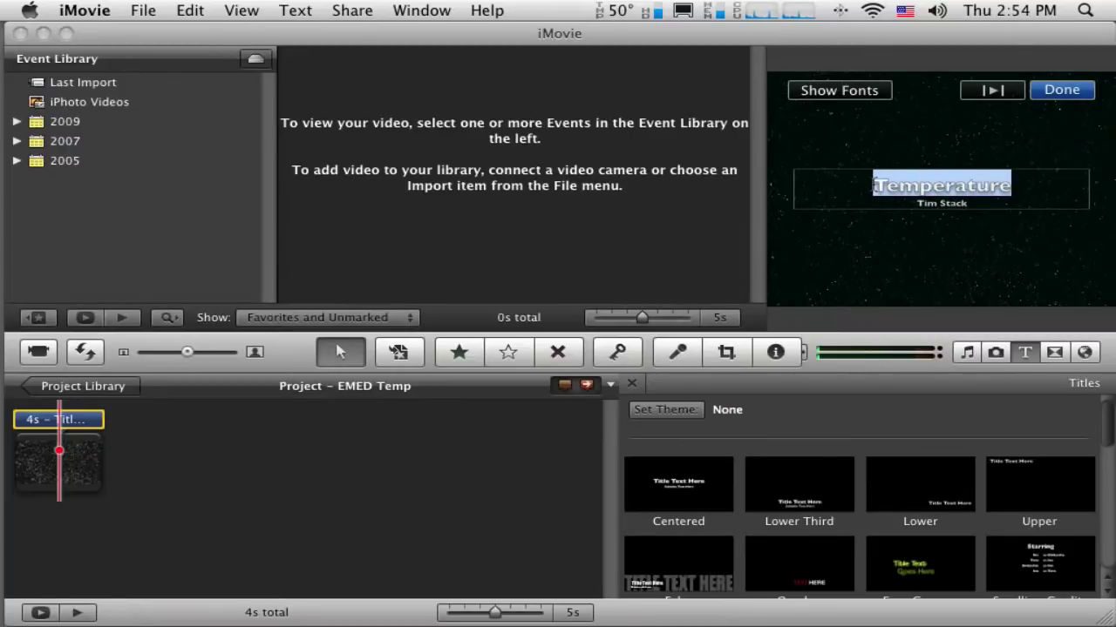
Try bold and italic in the font picker, settling on bold American Typewriter.
{"action": "left_click", "coordinate": [853, 91]}
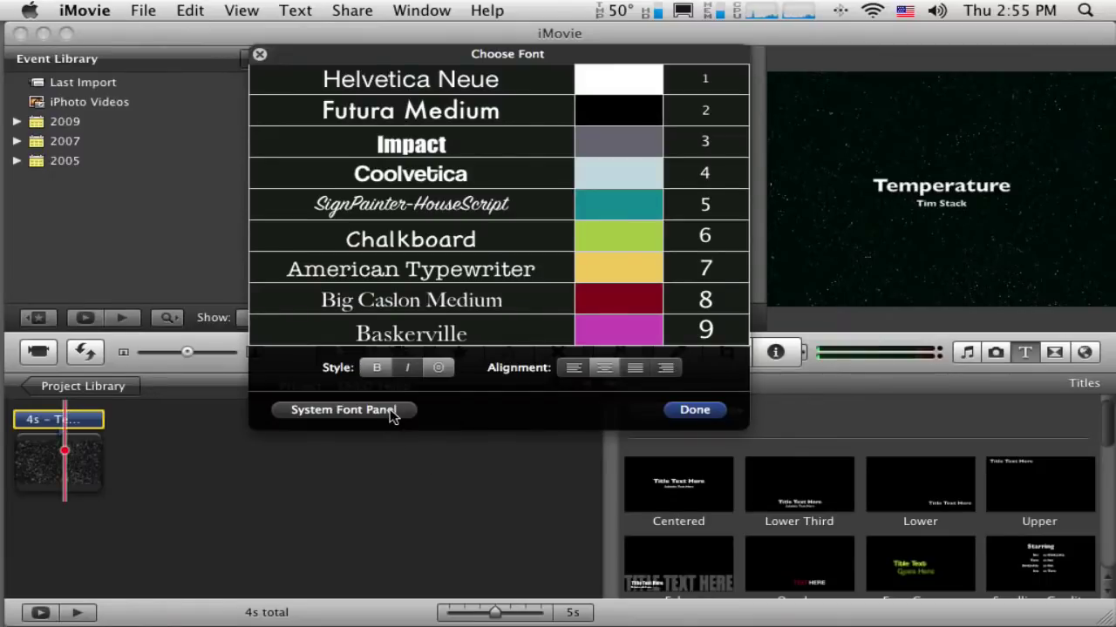
{"action": "left_click", "coordinate": [378, 368]}
{"action": "left_click", "coordinate": [379, 369]}
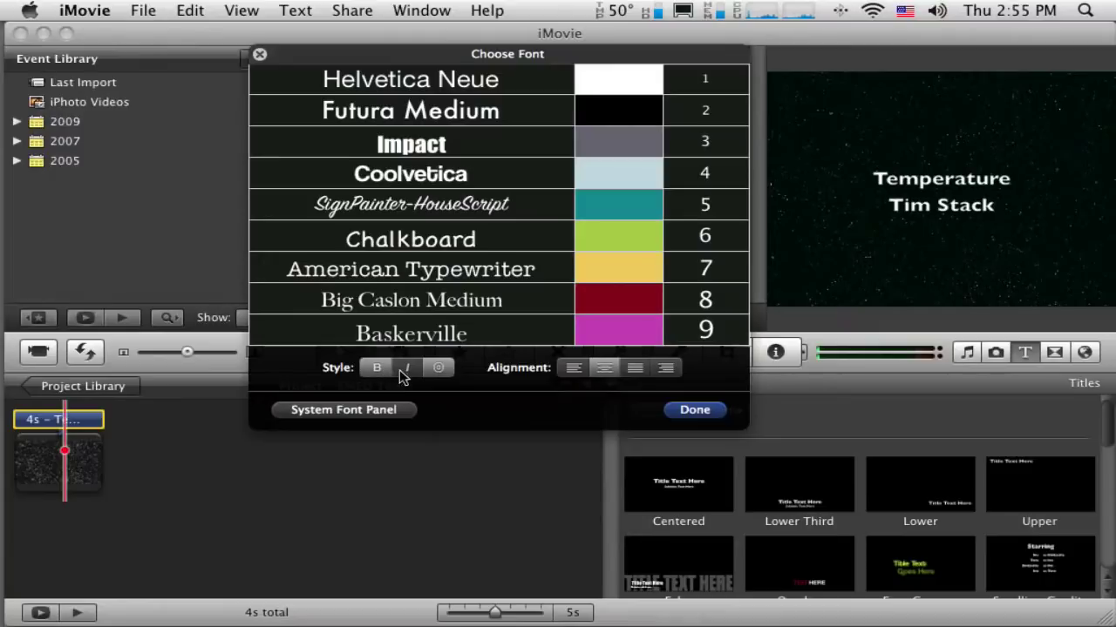
{"action": "left_click", "coordinate": [407, 368]}
{"action": "left_click", "coordinate": [409, 369]}
{"action": "left_click", "coordinate": [378, 369]}
{"action": "left_click", "coordinate": [377, 369]}
{"action": "left_click", "coordinate": [442, 273]}
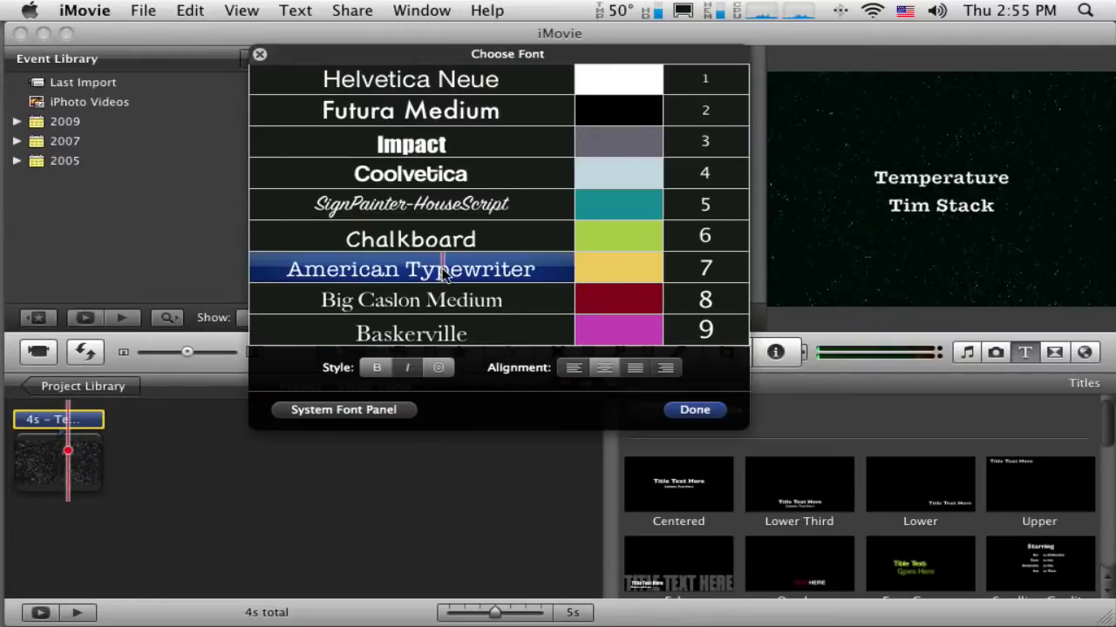
{"action": "left_click", "coordinate": [689, 410]}
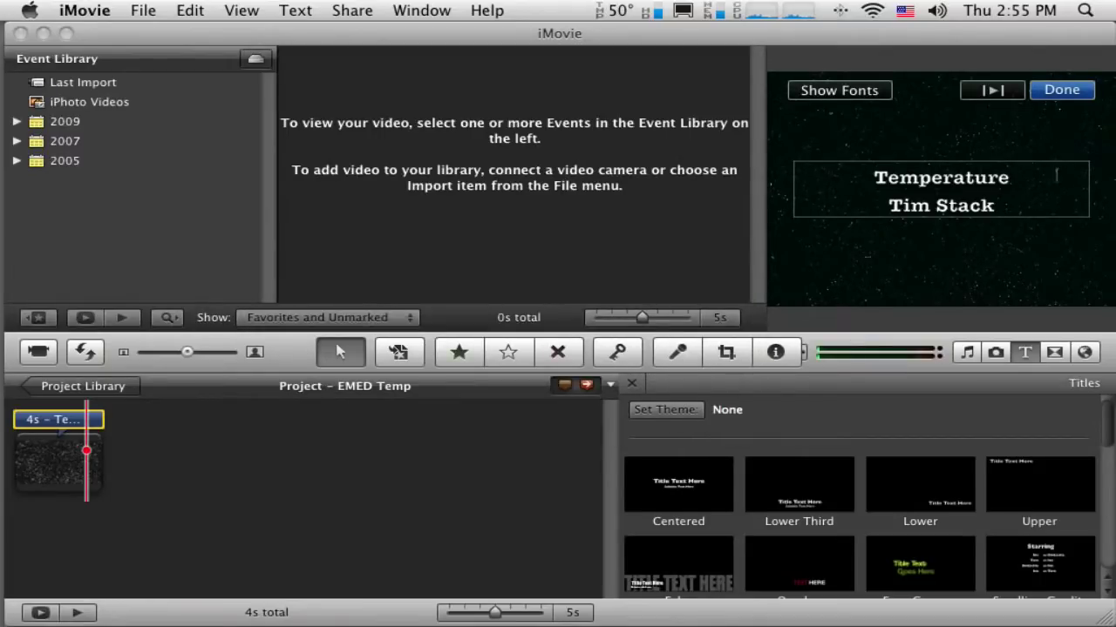
Reselect the title text and switch it to bold Helvetica Neue.
{"action": "triple_click", "coordinate": [961, 217]}
{"action": "left_click", "coordinate": [1012, 197]}
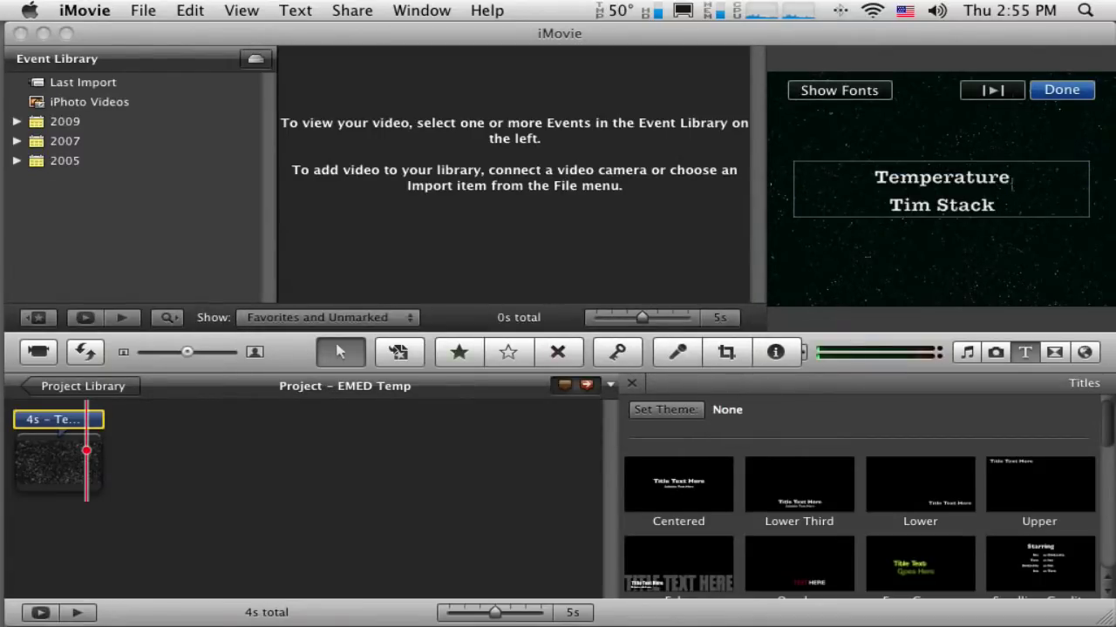
{"action": "left_click_drag", "start_coordinate": [1011, 178], "coordinate": [873, 179]}
{"action": "left_click", "coordinate": [844, 94]}
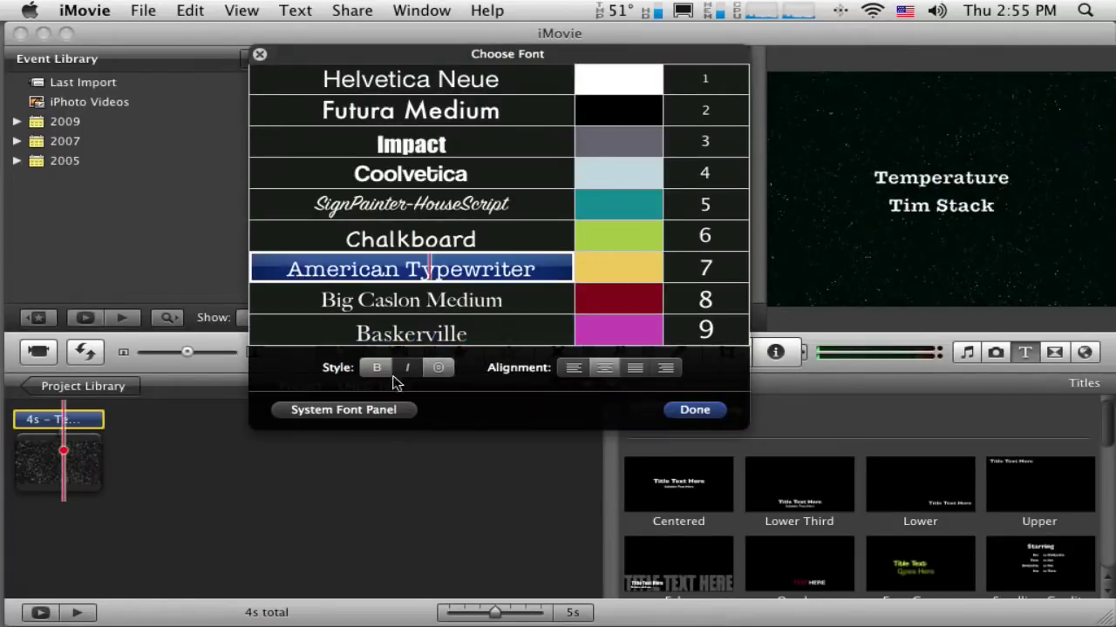
{"action": "left_click", "coordinate": [376, 368]}
{"action": "key", "text": "1"}
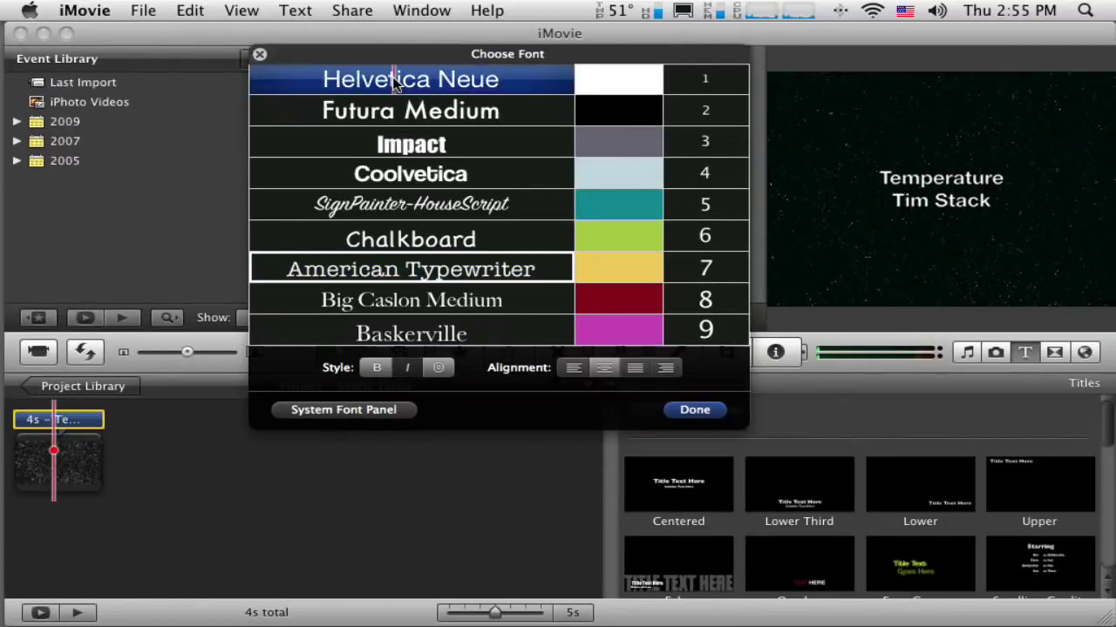
{"action": "left_click", "coordinate": [703, 410]}
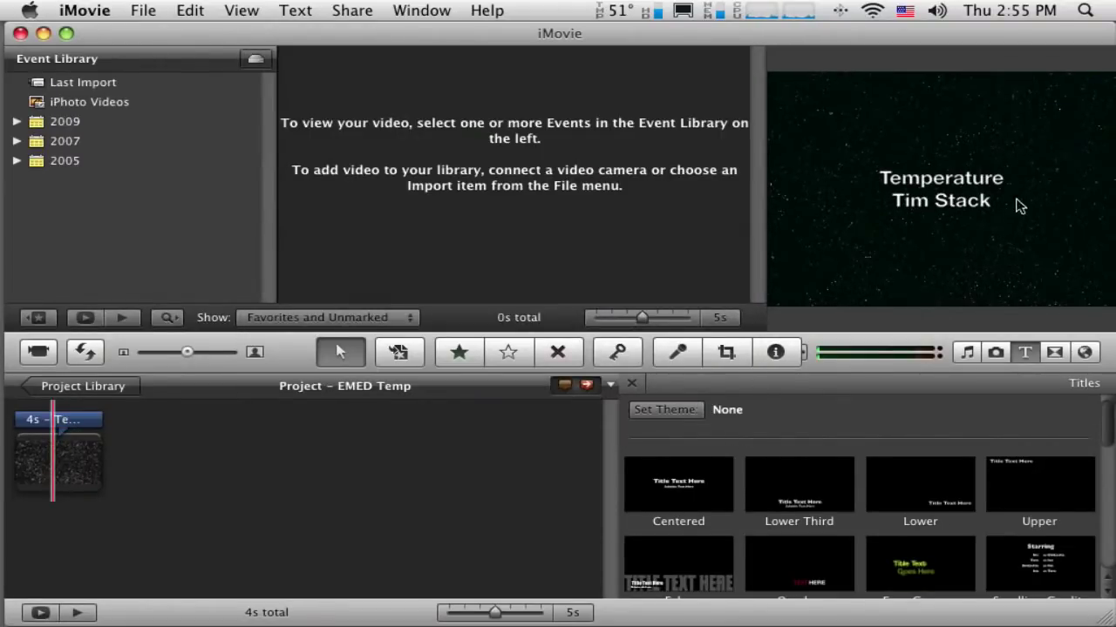
Close the Titles browser and deselect the 4-second Temperature title clip.
{"action": "left_click", "coordinate": [59, 446]}
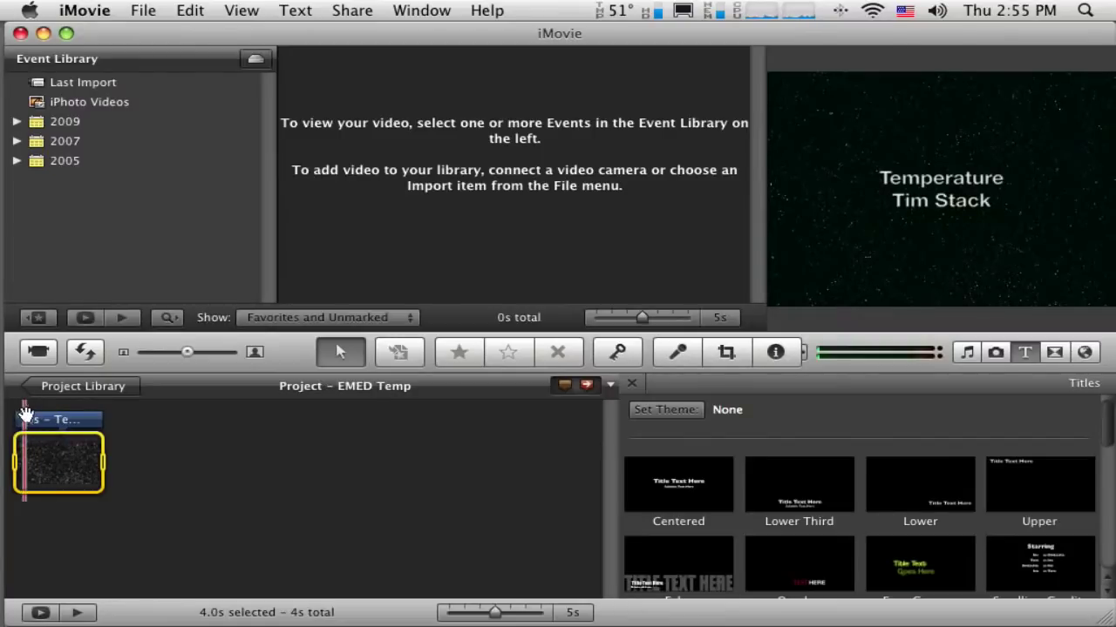
{"action": "left_click", "coordinate": [633, 386]}
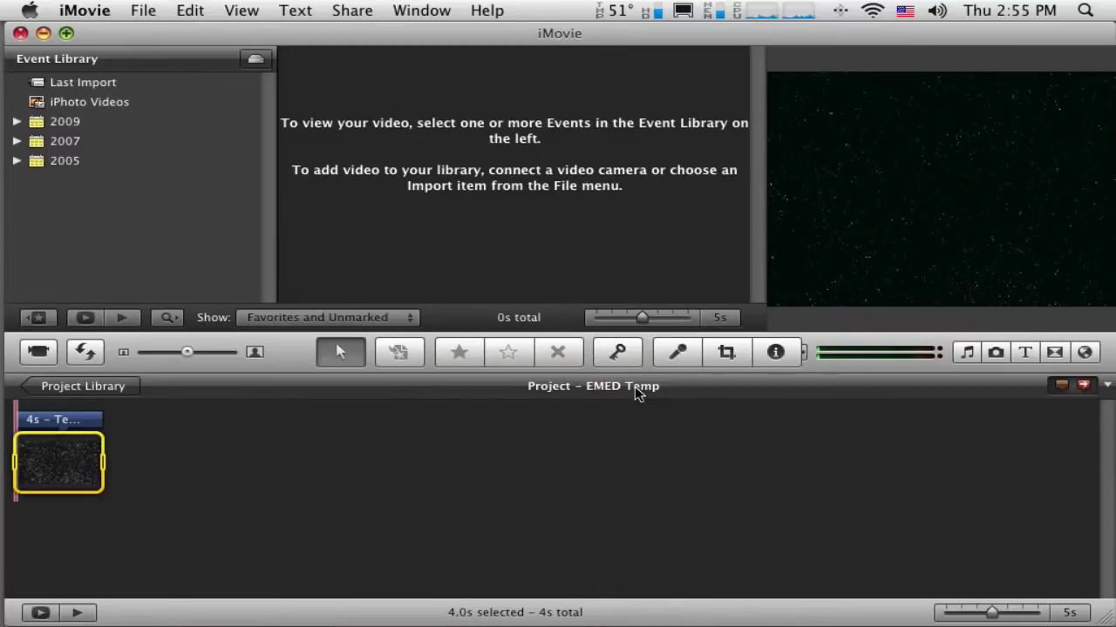
{"action": "left_click", "coordinate": [138, 458]}
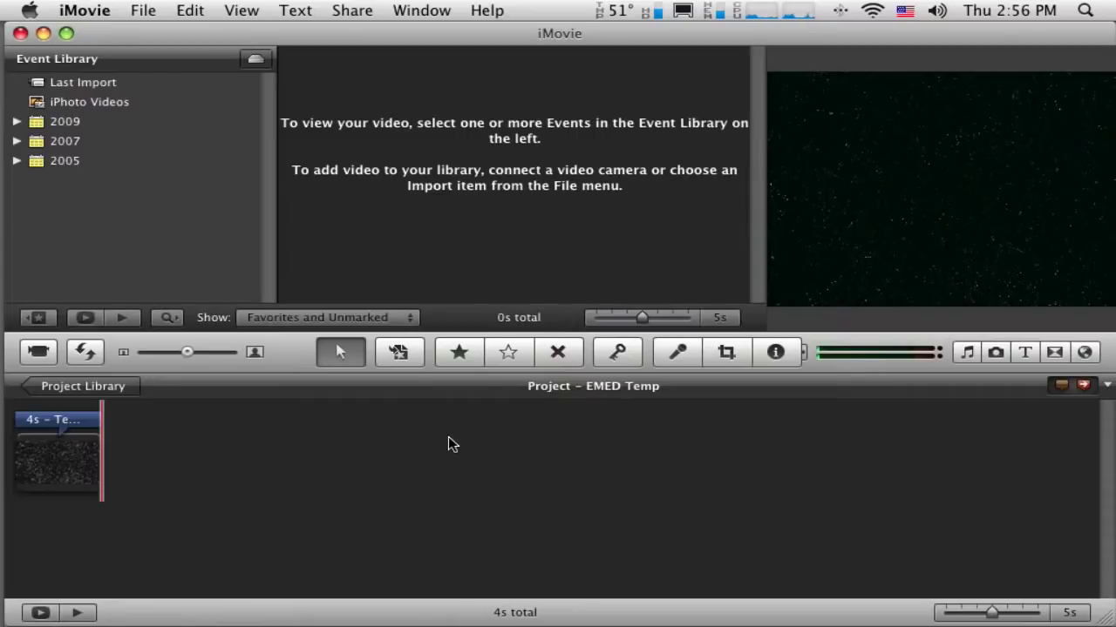
From Finder, drag Thermometer.jpg in after the title clip, then close the Desktop window.
{"action": "key", "text": "super+Tab"}
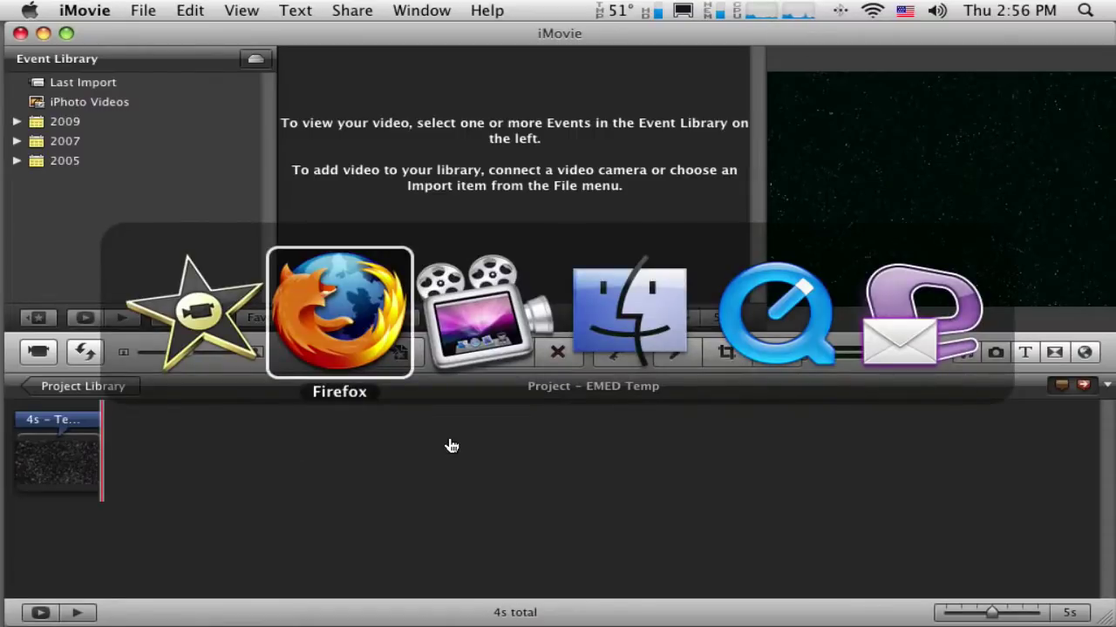
{"action": "key", "text": "super+Tab"}
{"action": "key", "text": "super+Tab"}
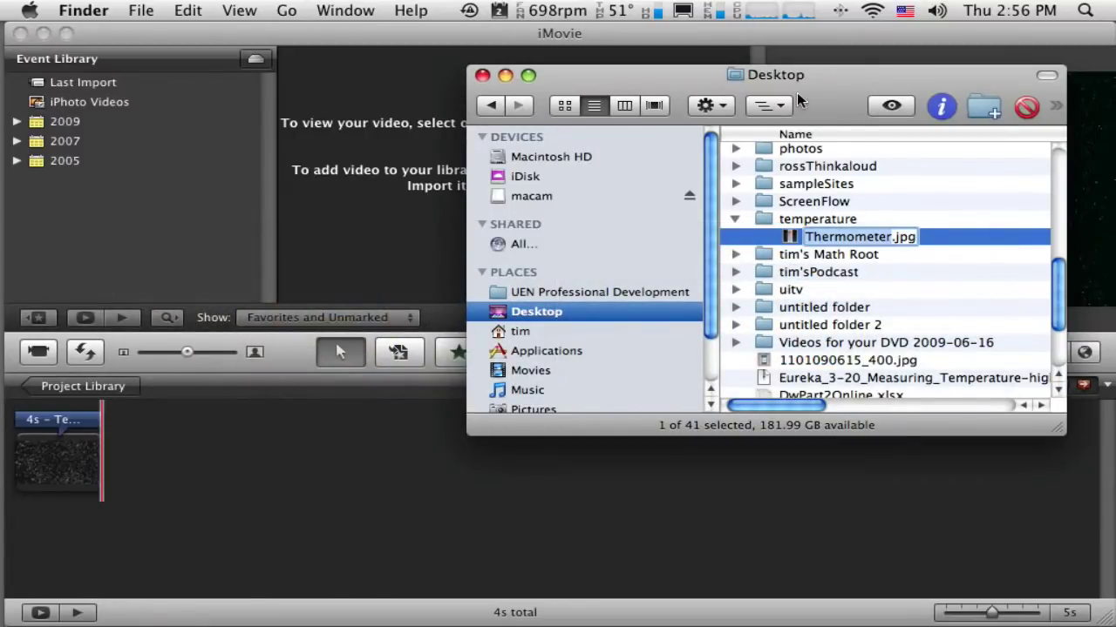
{"action": "left_click", "coordinate": [830, 86]}
{"action": "left_click_drag", "start_coordinate": [830, 87], "coordinate": [878, 97]}
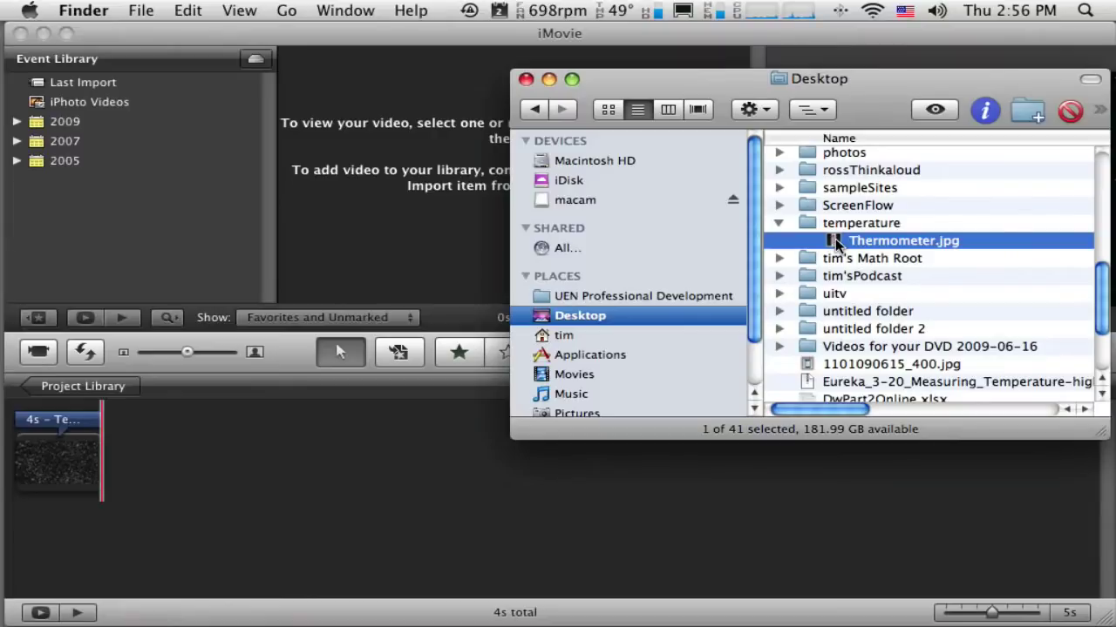
{"action": "left_click_drag", "start_coordinate": [835, 243], "coordinate": [226, 459]}
{"action": "left_click", "coordinate": [526, 80]}
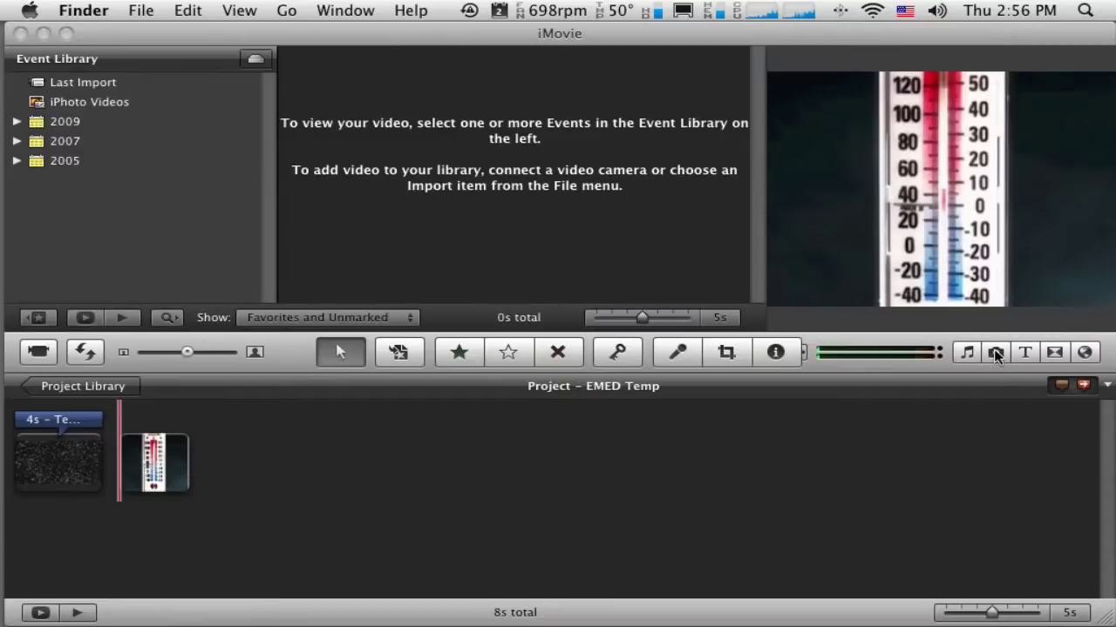
{"action": "left_click", "coordinate": [996, 352]}
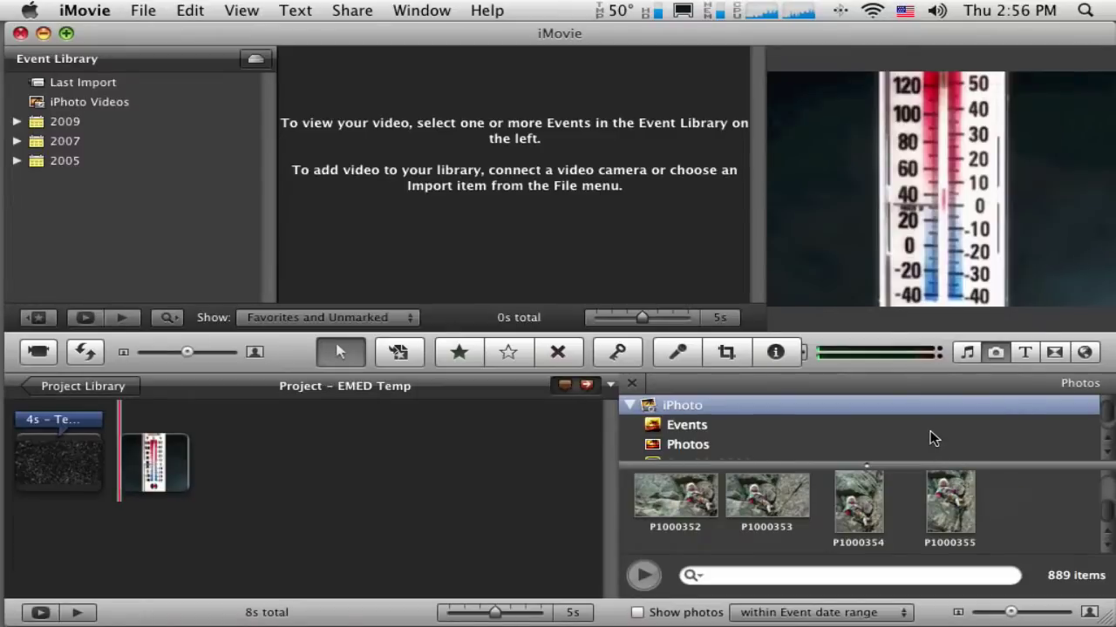
{"action": "scroll", "coordinate": [930, 430], "scroll_direction": "down", "scroll_amount": 10}
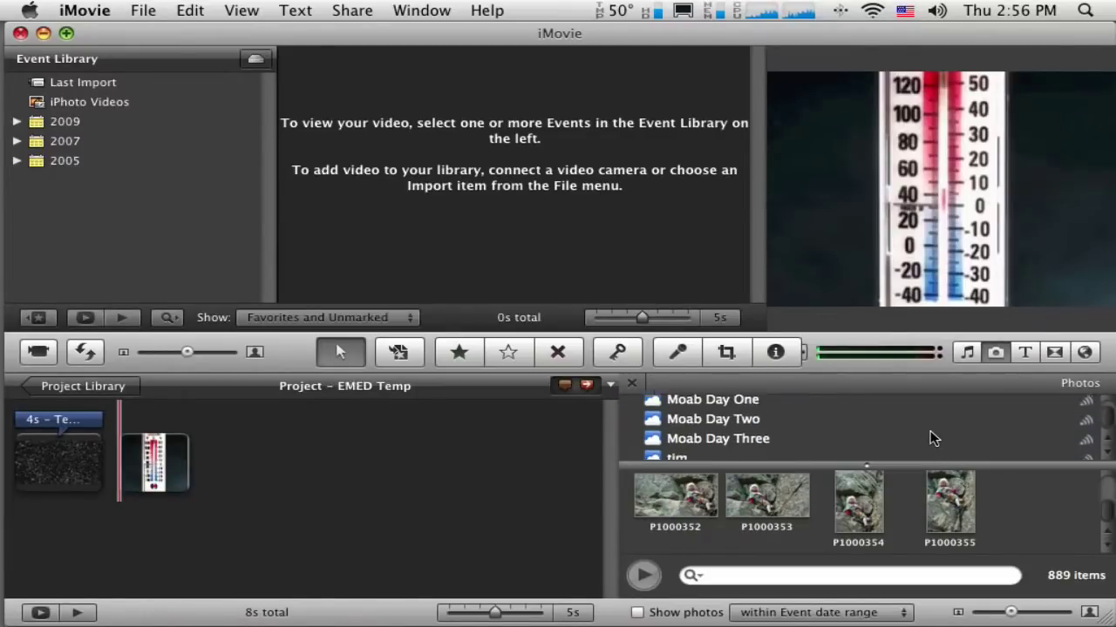
{"action": "scroll", "coordinate": [930, 431], "scroll_direction": "up", "scroll_amount": 10}
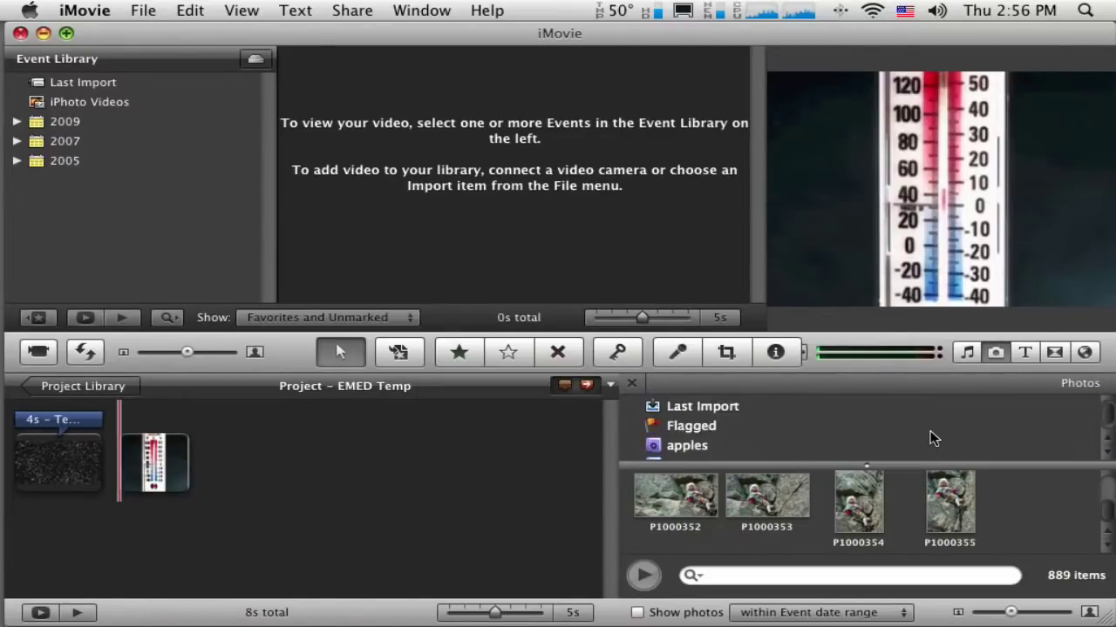
{"action": "scroll", "coordinate": [930, 430], "scroll_direction": "up", "scroll_amount": 1}
{"action": "scroll", "coordinate": [1025, 505], "scroll_direction": "up", "scroll_amount": 3}
{"action": "left_click", "coordinate": [937, 497]}
{"action": "left_click_drag", "start_coordinate": [937, 497], "coordinate": [353, 475]}
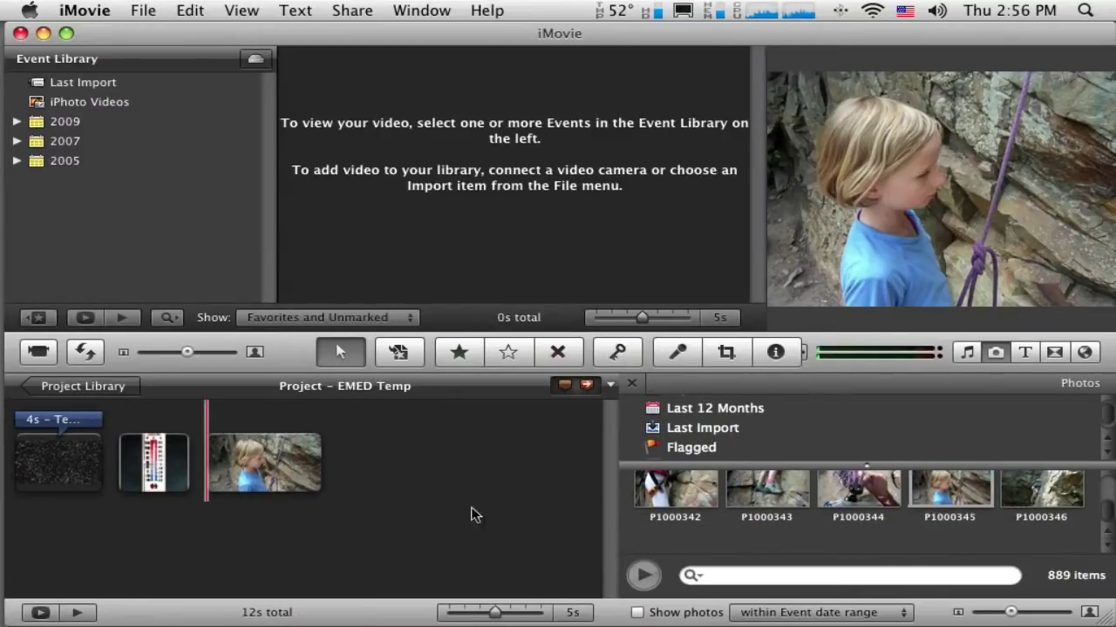
{"action": "left_click", "coordinate": [293, 468]}
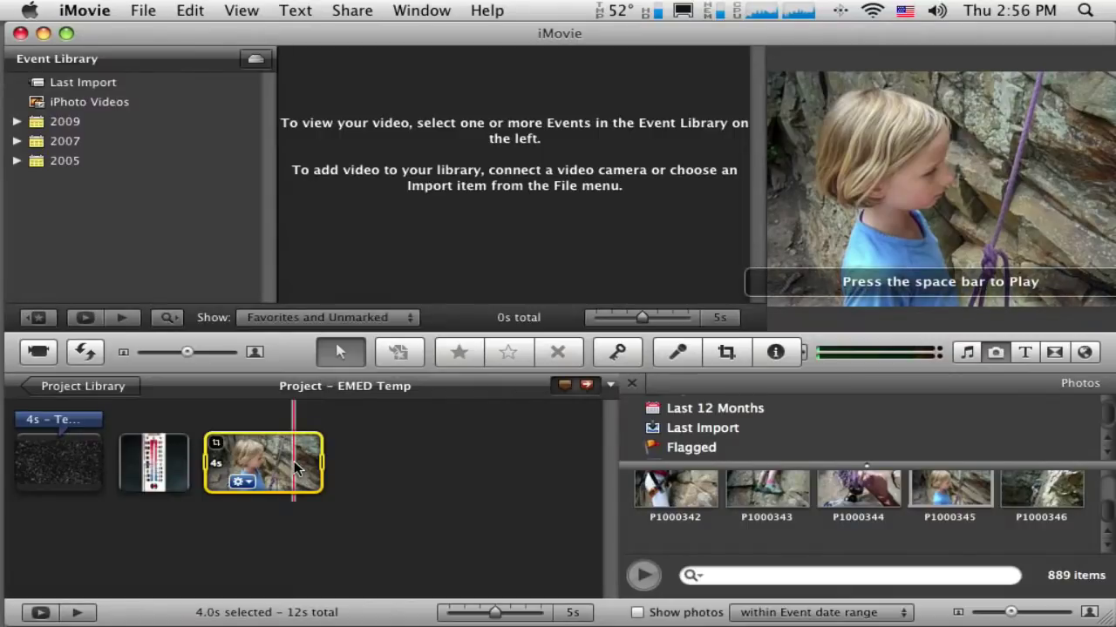
{"action": "key", "text": "Delete"}
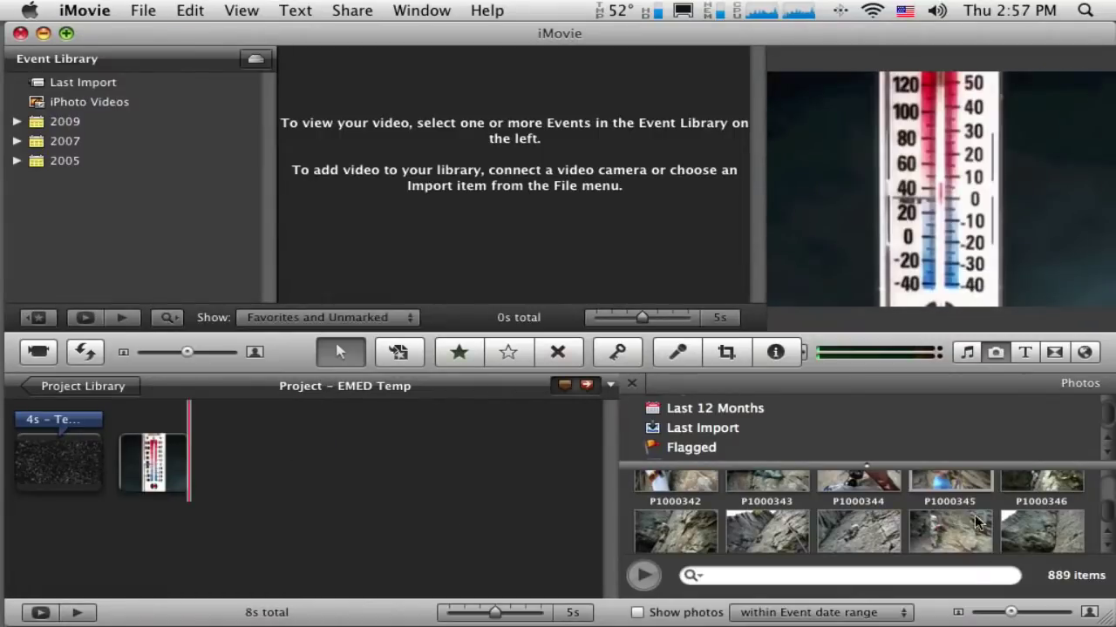
{"action": "scroll", "coordinate": [978, 509], "scroll_direction": "down", "scroll_amount": 2}
{"action": "scroll", "coordinate": [978, 510], "scroll_direction": "down", "scroll_amount": 1}
{"action": "scroll", "coordinate": [978, 509], "scroll_direction": "down", "scroll_amount": 3}
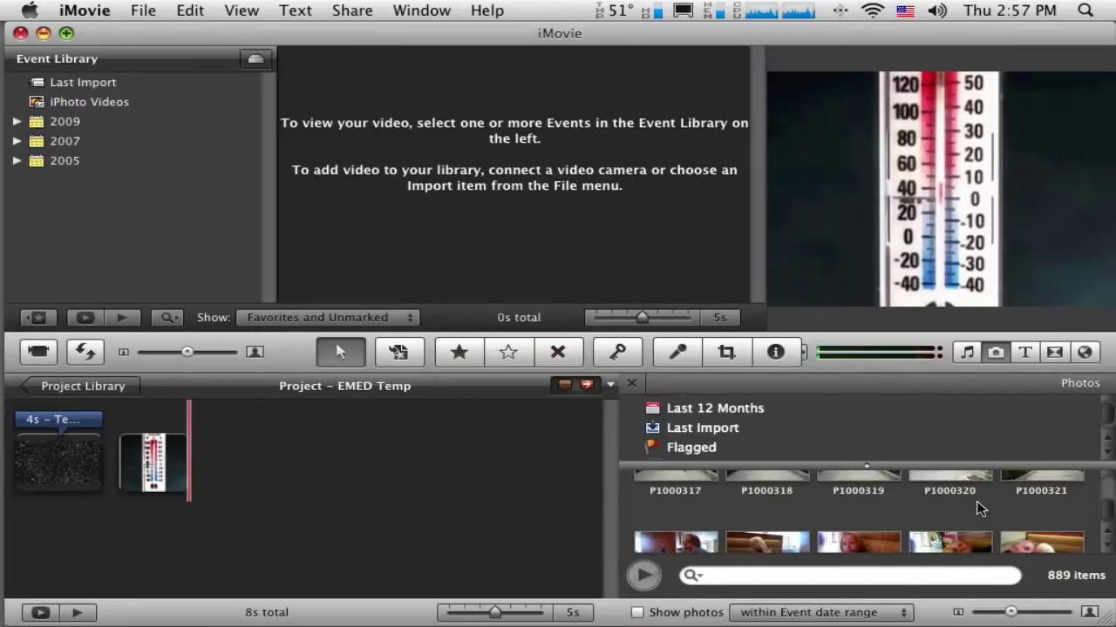
{"action": "scroll", "coordinate": [978, 510], "scroll_direction": "down", "scroll_amount": 2}
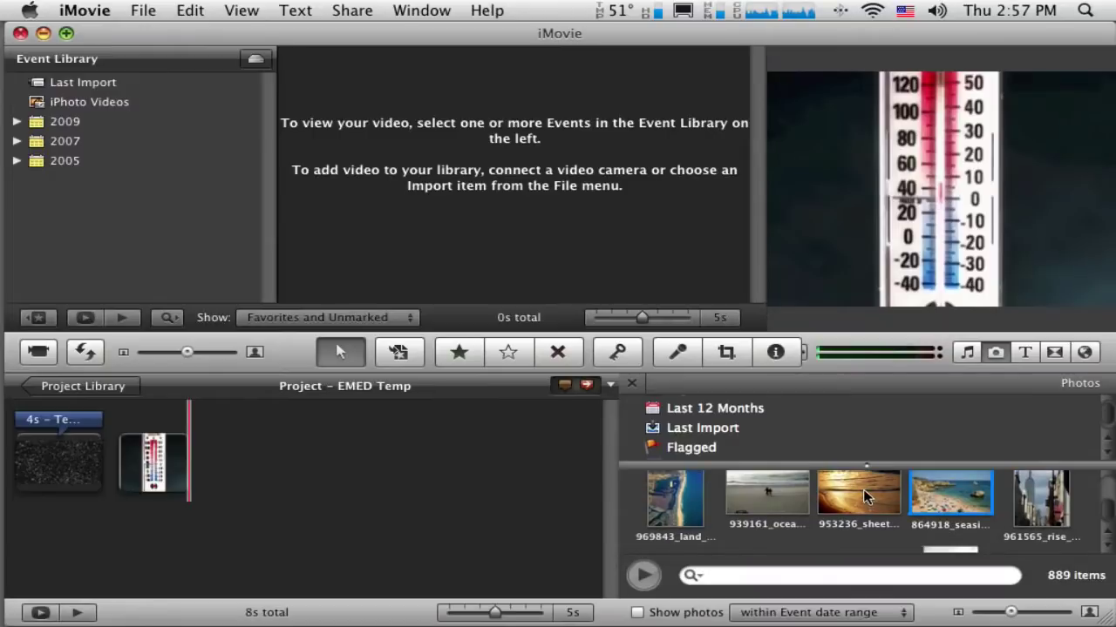
{"action": "left_click_drag", "start_coordinate": [862, 489], "coordinate": [456, 484]}
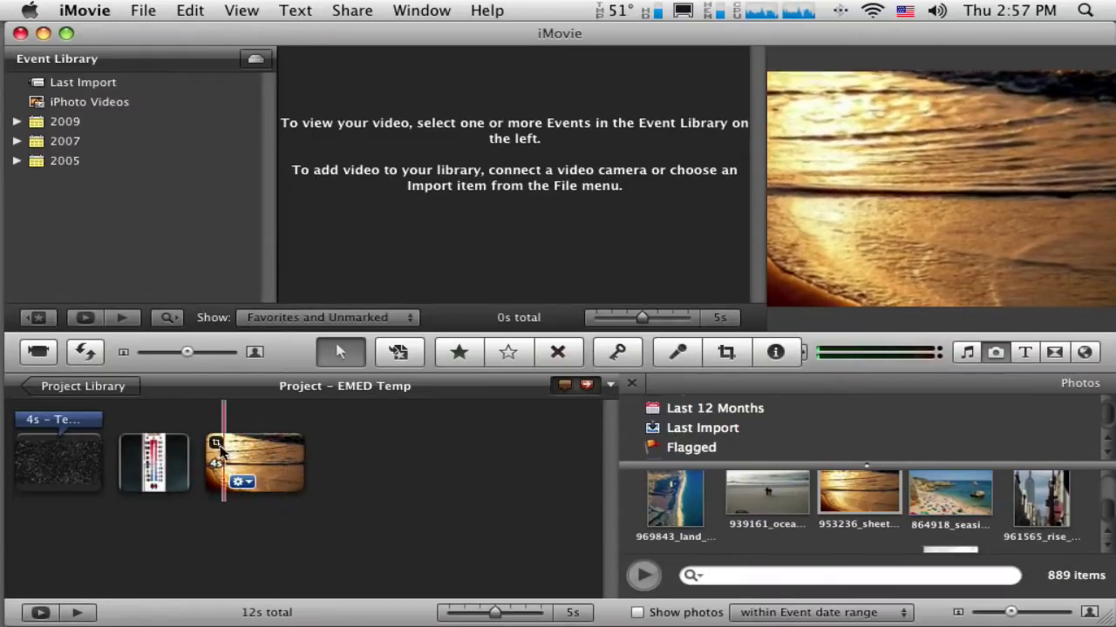
{"action": "left_click", "coordinate": [272, 456]}
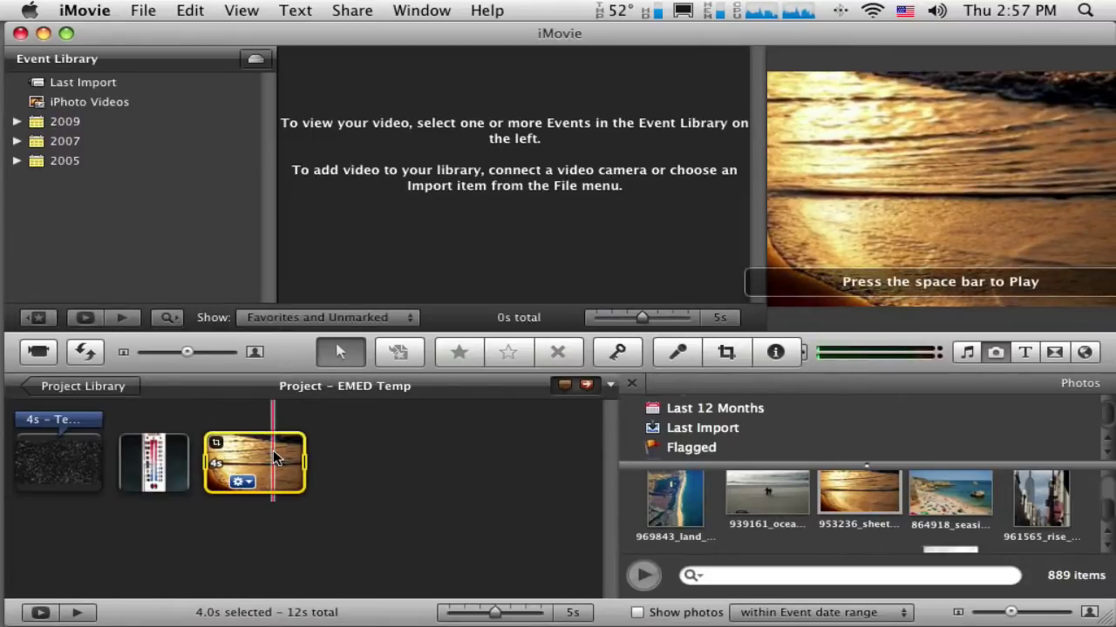
{"action": "key", "text": "Delete"}
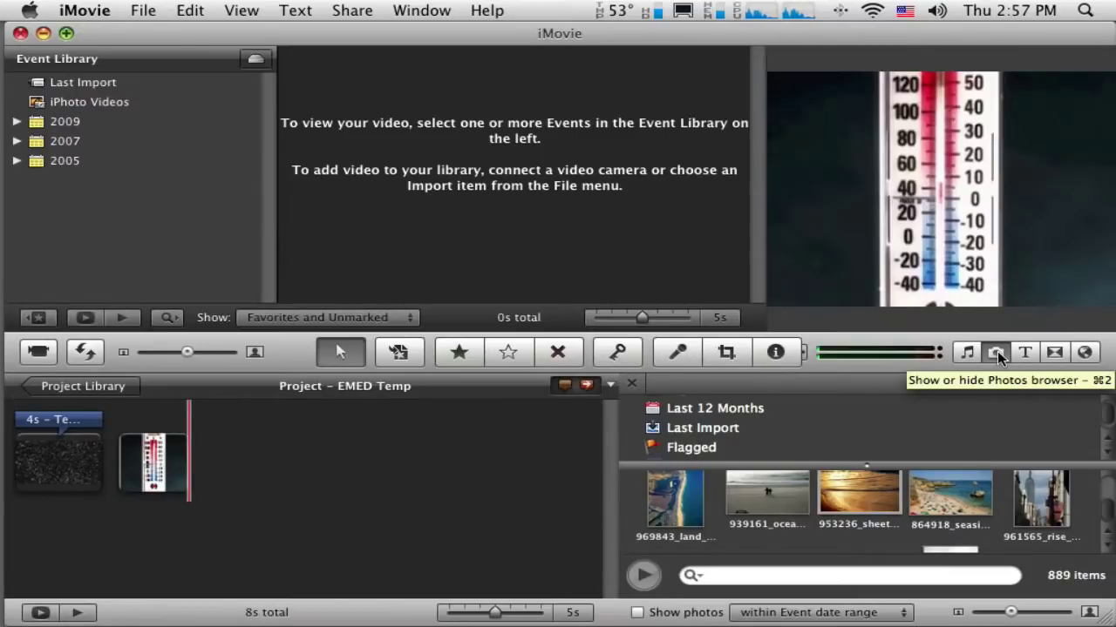
{"action": "key", "text": "super+2"}
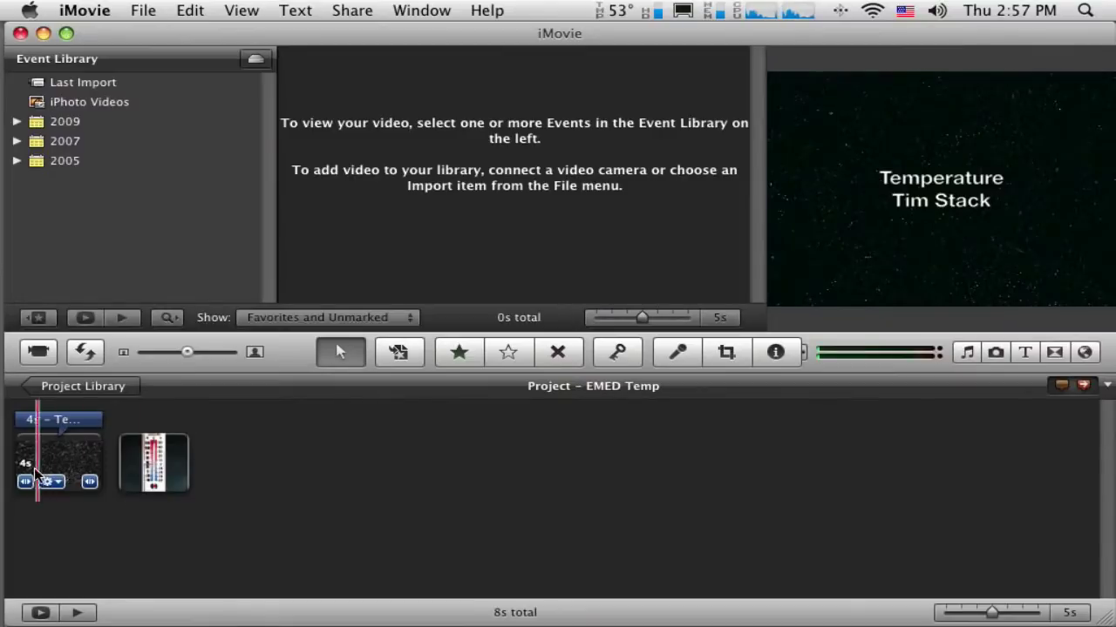
Select the thermometer still and open its gear action menu.
{"action": "left_click", "coordinate": [146, 467]}
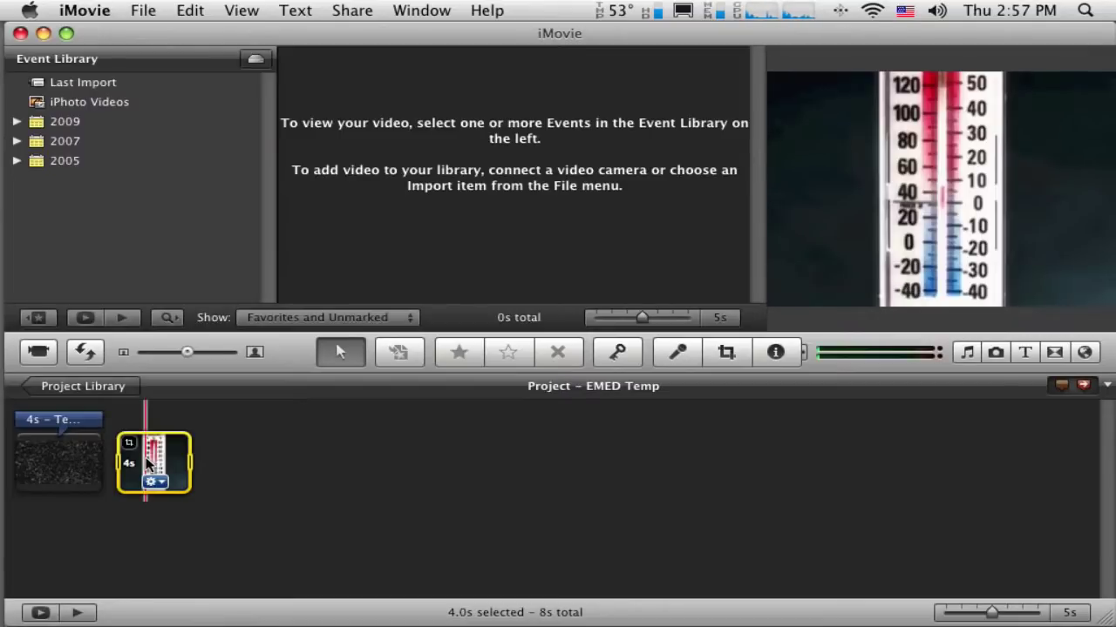
{"action": "left_click", "coordinate": [159, 482]}
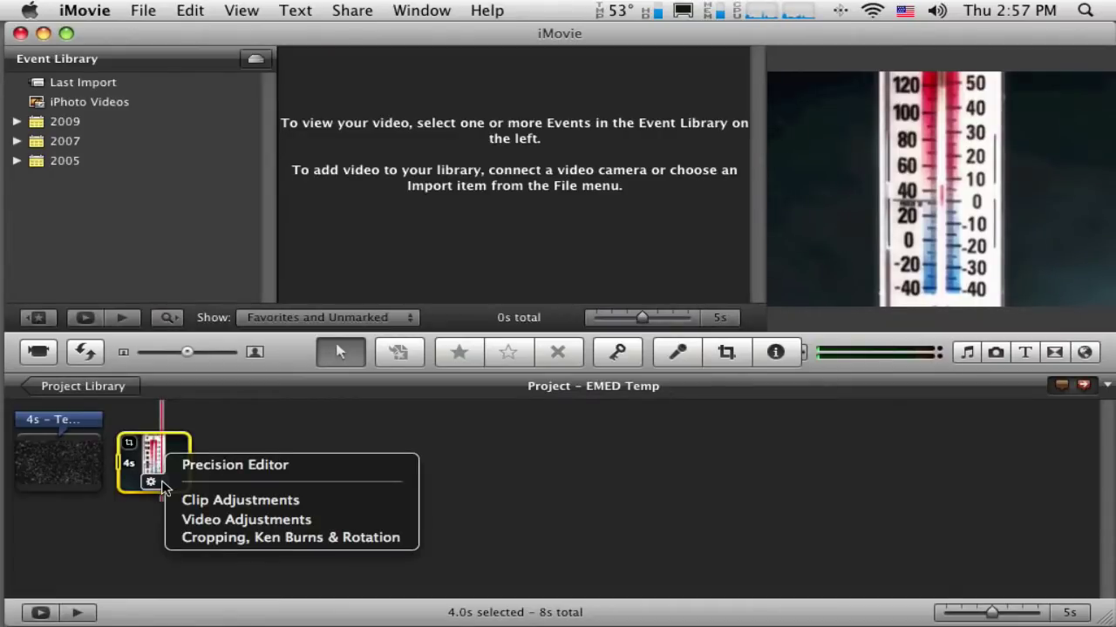
{"action": "left_click", "coordinate": [158, 482]}
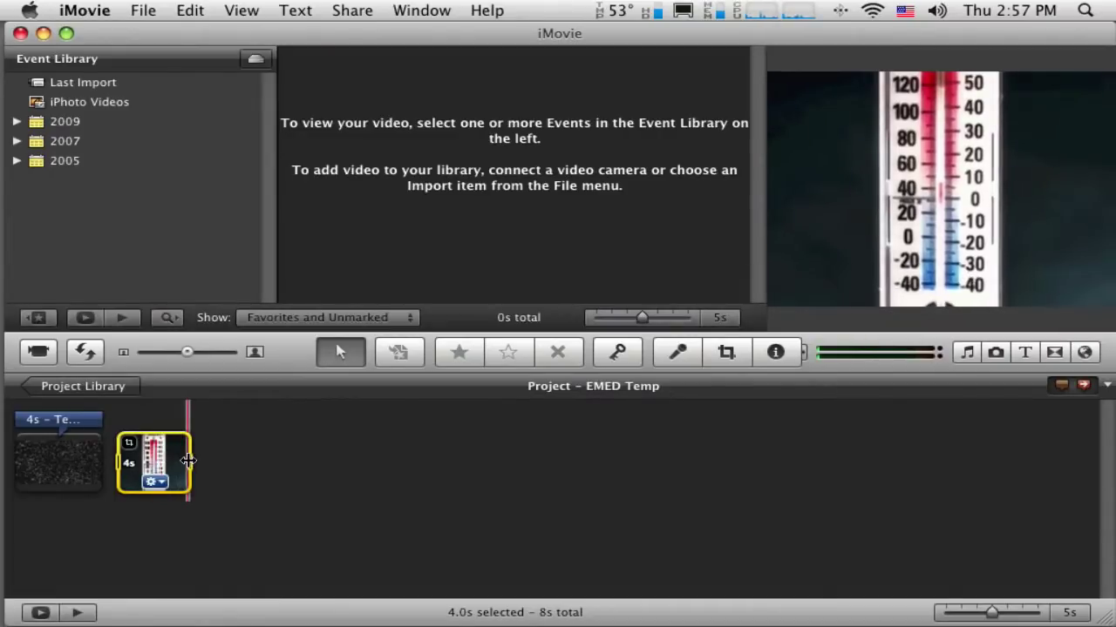
{"action": "left_click", "coordinate": [252, 466]}
{"action": "left_click", "coordinate": [174, 462]}
{"action": "left_click", "coordinate": [262, 463]}
{"action": "left_click", "coordinate": [185, 462]}
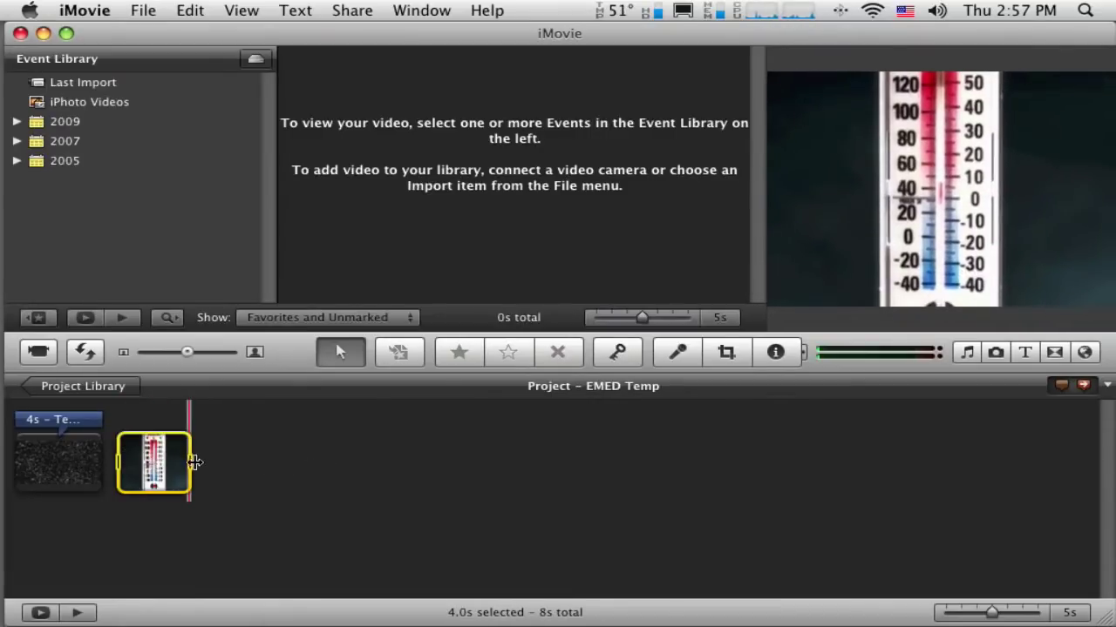
{"action": "left_click", "coordinate": [249, 465]}
{"action": "left_click", "coordinate": [175, 464]}
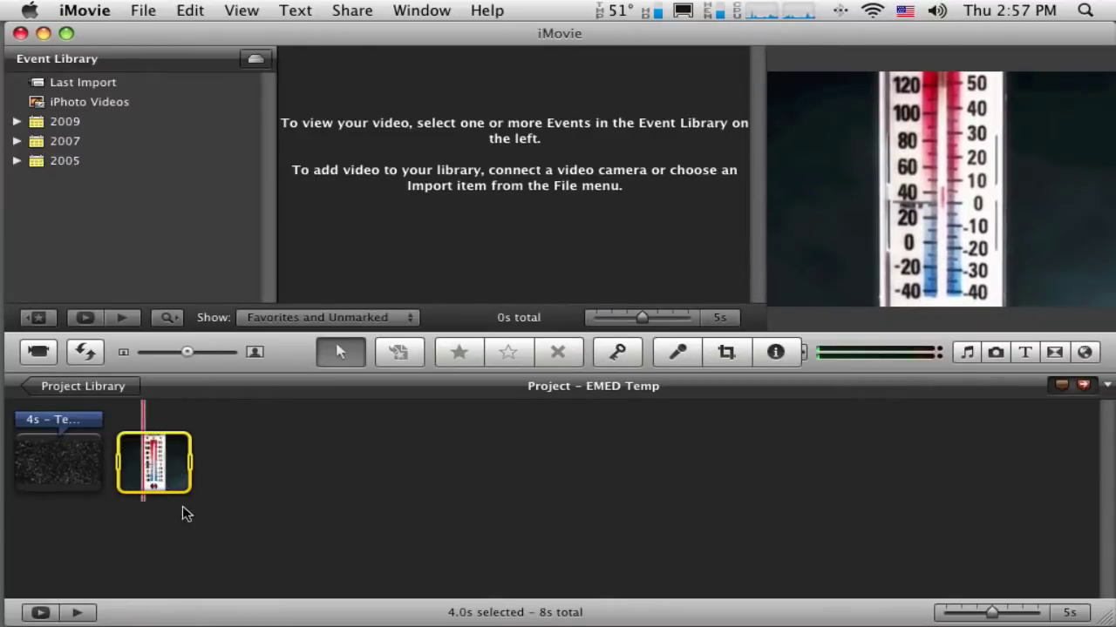
{"action": "left_click", "coordinate": [161, 481]}
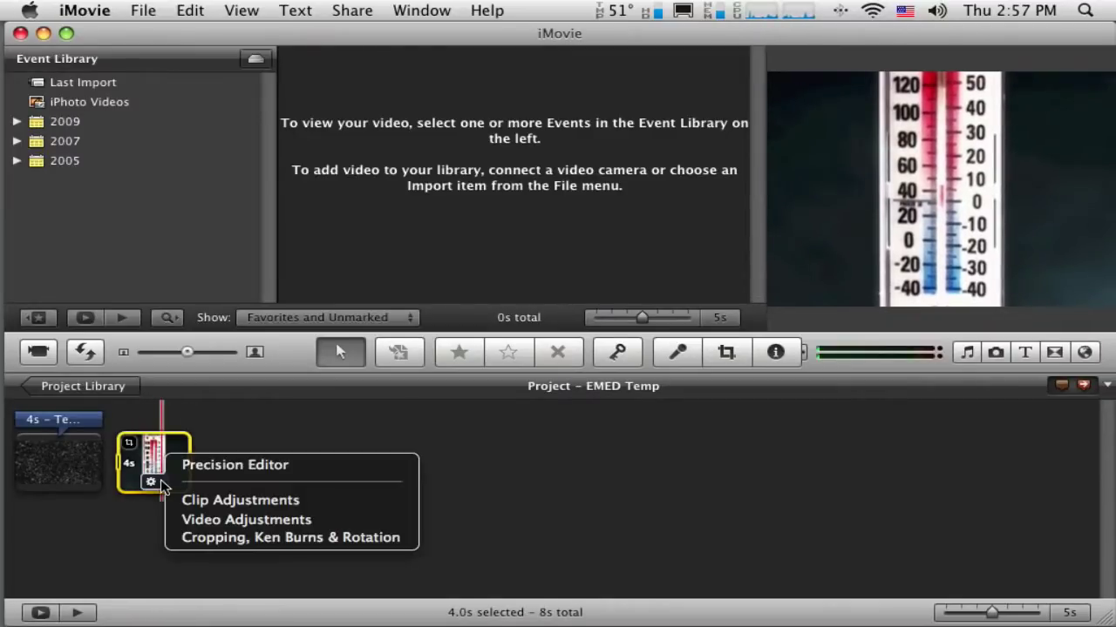
In Clip Adjustments, change the thermometer still's duration from 4.0 to 50 seconds.
{"action": "left_click", "coordinate": [213, 504]}
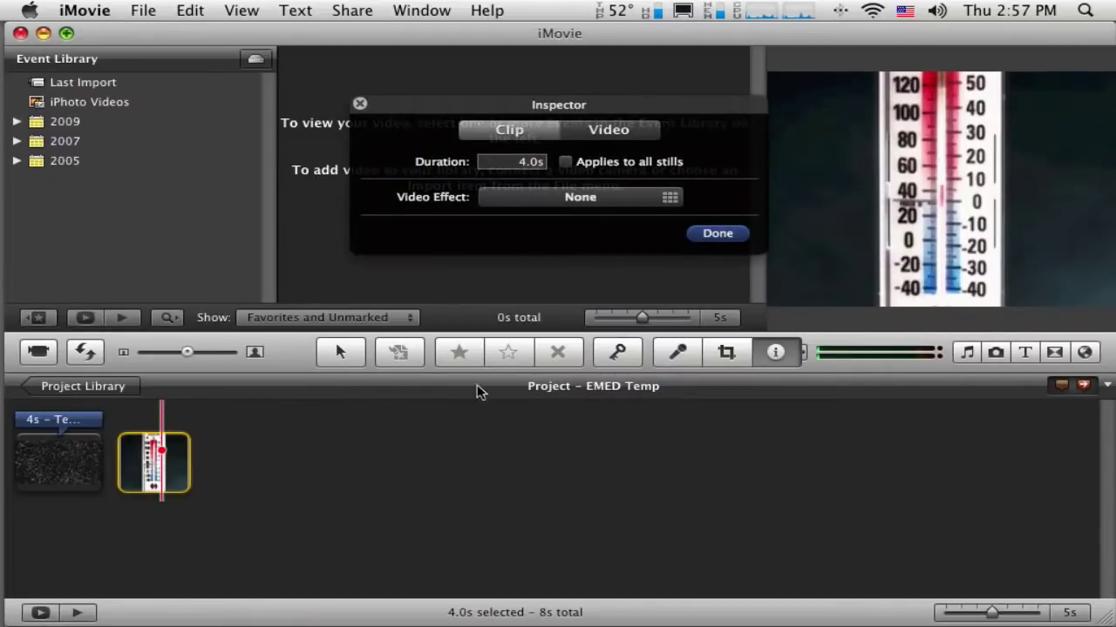
{"action": "left_click_drag", "start_coordinate": [540, 110], "coordinate": [520, 228]}
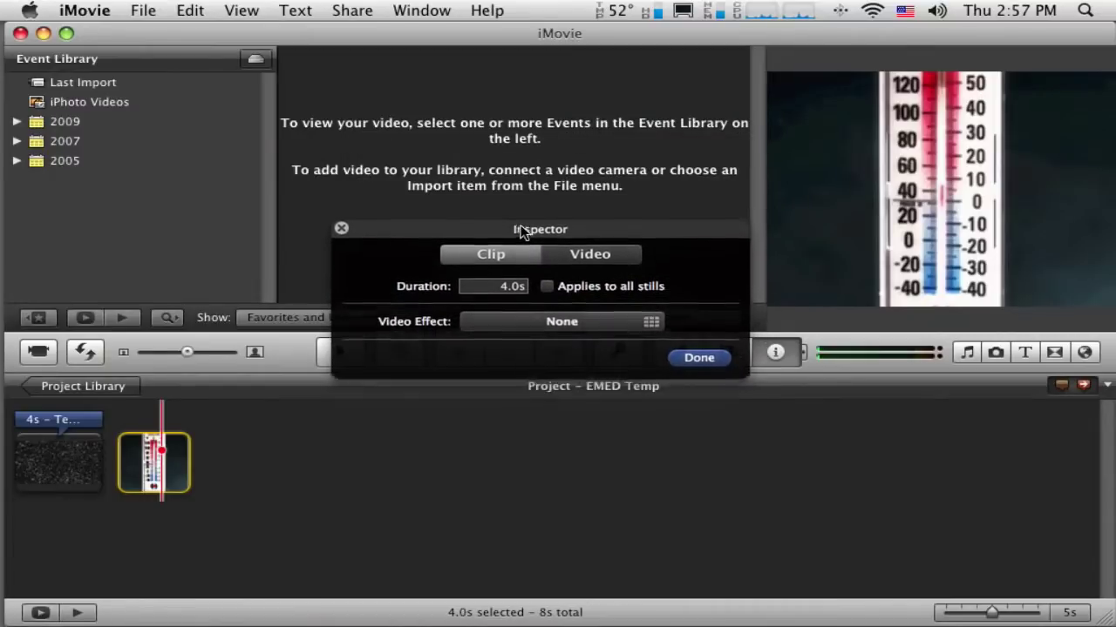
{"action": "double_click", "coordinate": [505, 285]}
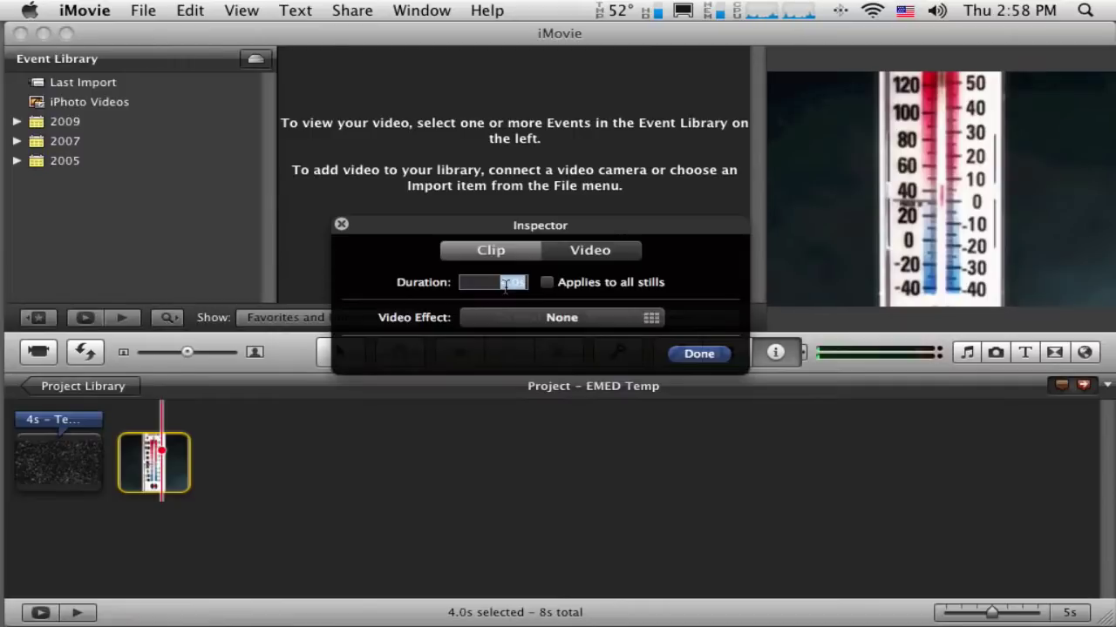
{"action": "type", "text": "50"}
{"action": "left_click", "coordinate": [720, 355]}
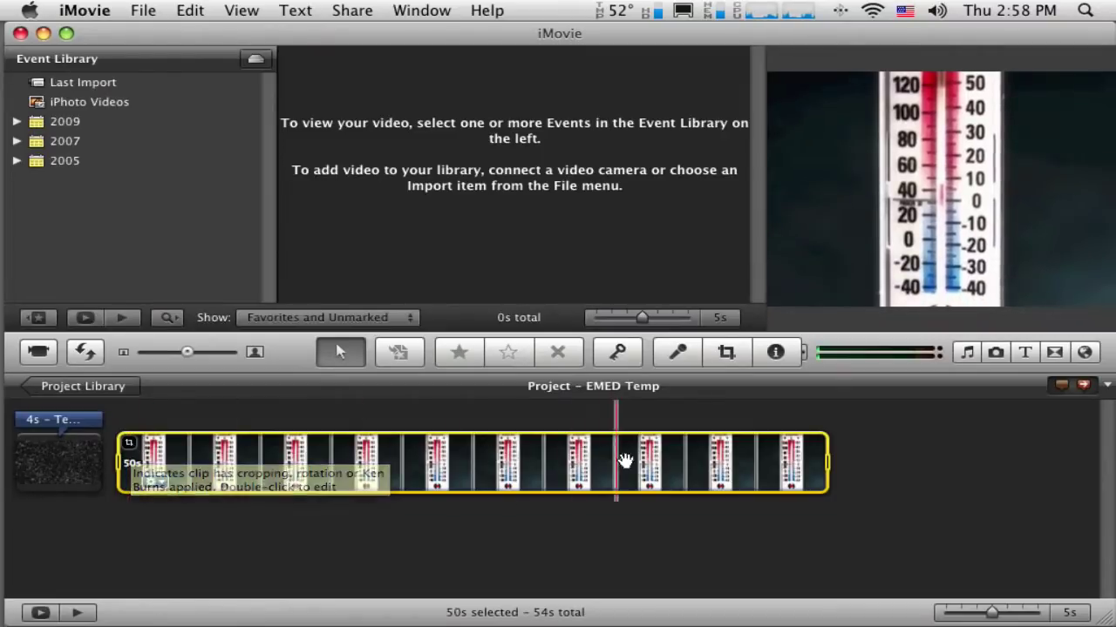
Set the thermometer photo's crop to Fit so the whole image shows.
{"action": "left_click", "coordinate": [727, 353]}
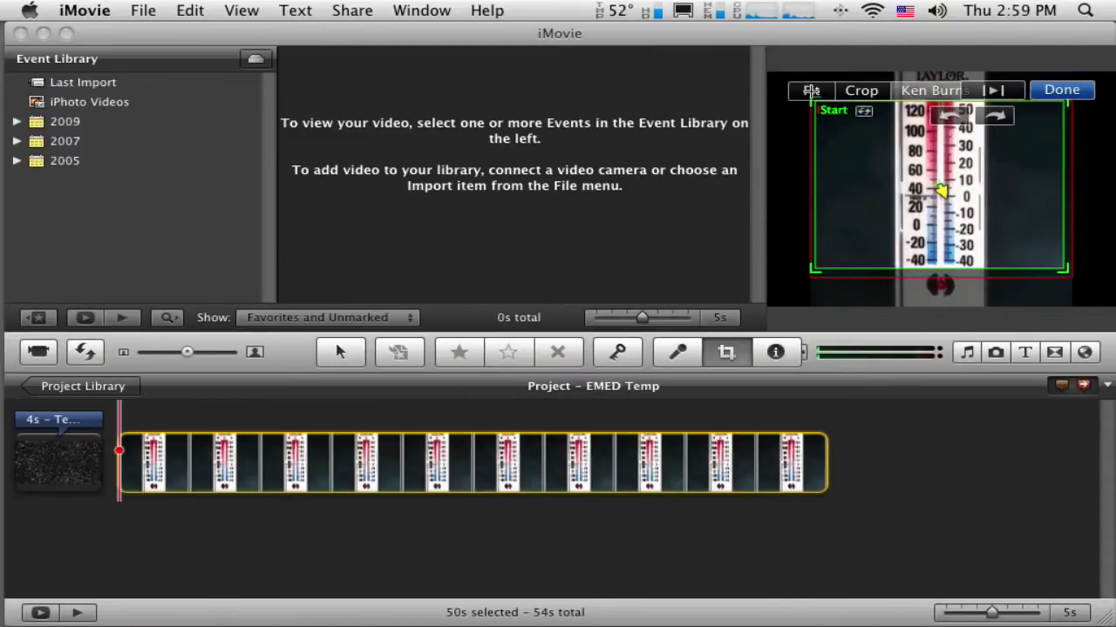
{"action": "left_click", "coordinate": [1062, 89]}
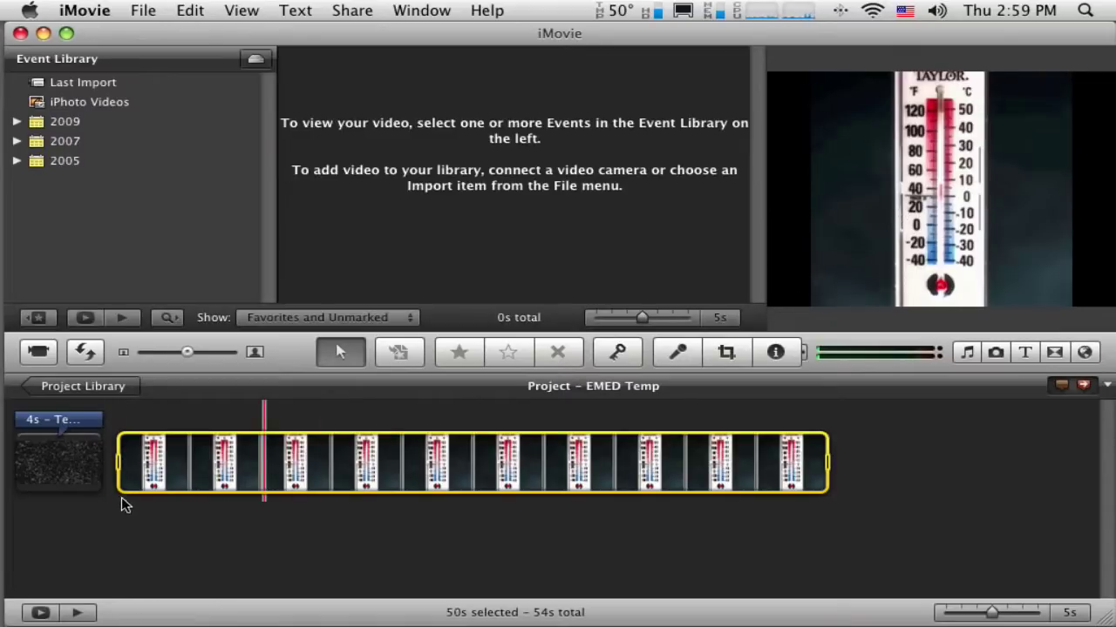
Open the Voiceover recorder with C-Media USB Headphone Set as input, and move its panel up-left.
{"action": "mouse_move", "coordinate": [275, 472]}
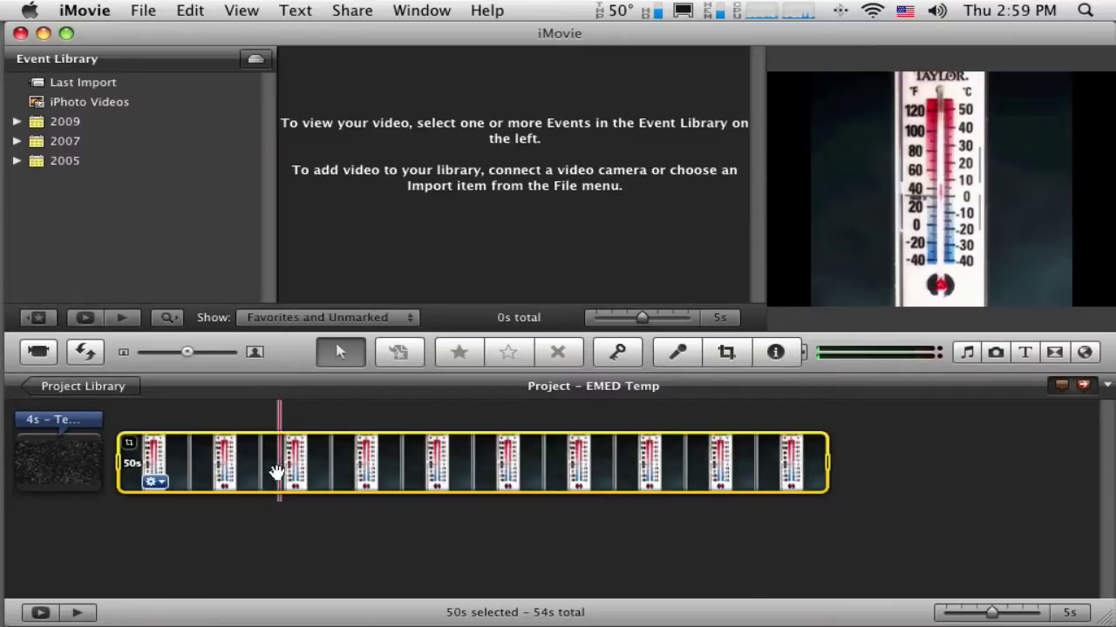
{"action": "left_click", "coordinate": [680, 353]}
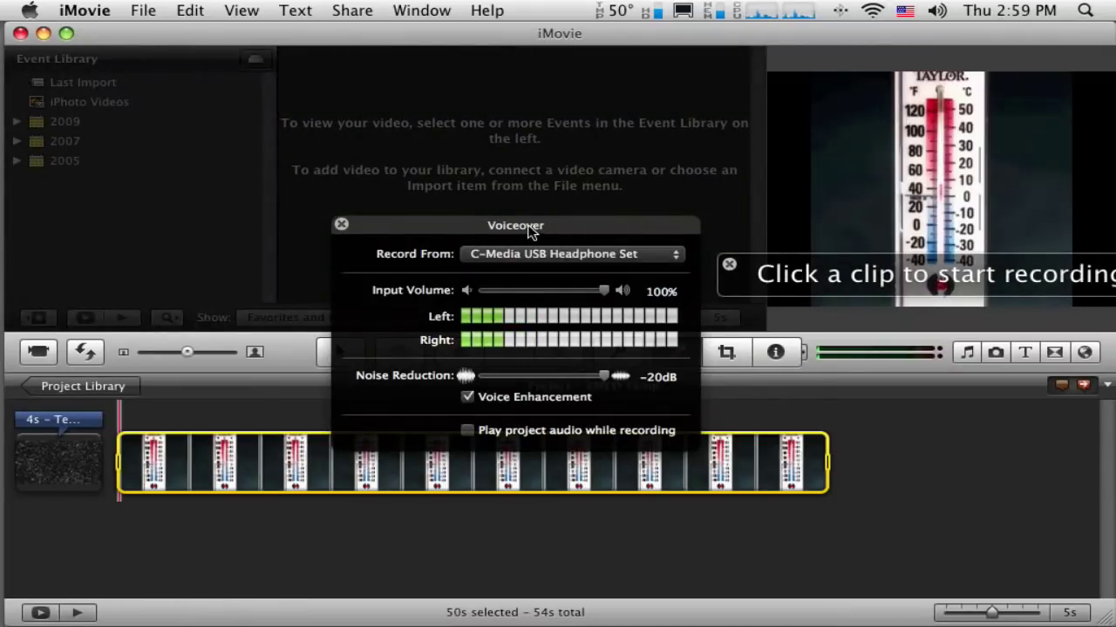
{"action": "left_click_drag", "start_coordinate": [528, 230], "coordinate": [524, 215]}
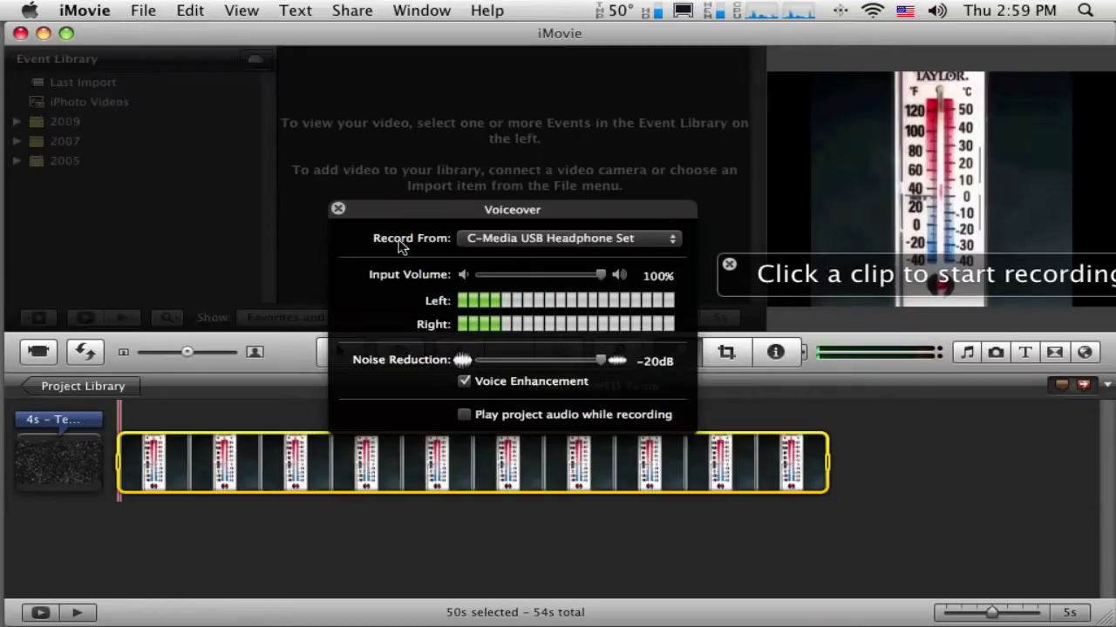
{"action": "left_click", "coordinate": [577, 237]}
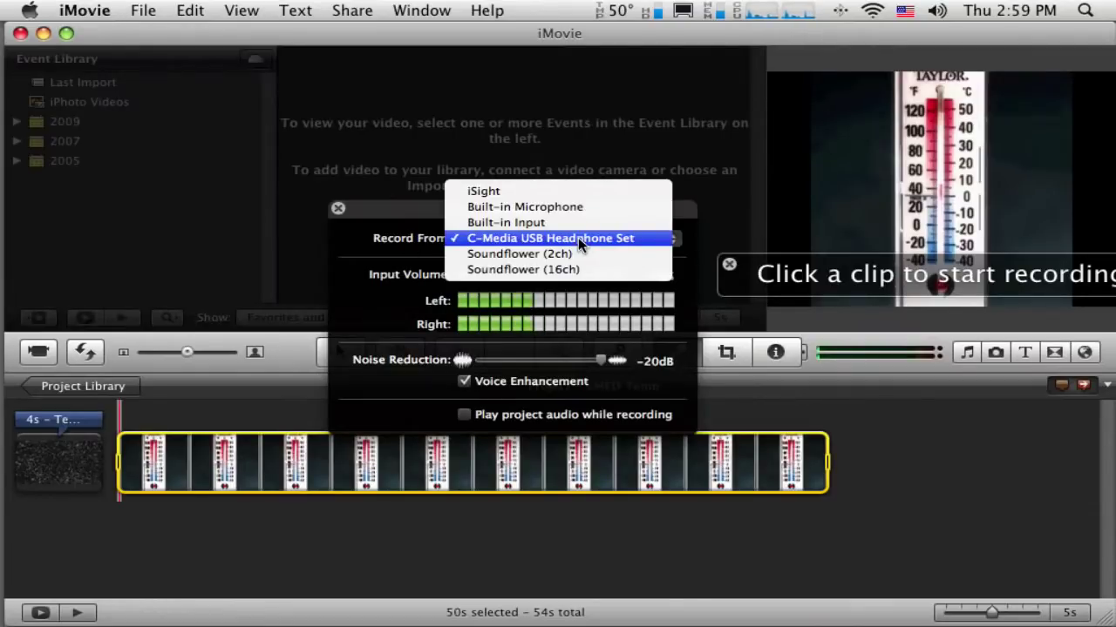
{"action": "left_click", "coordinate": [577, 237]}
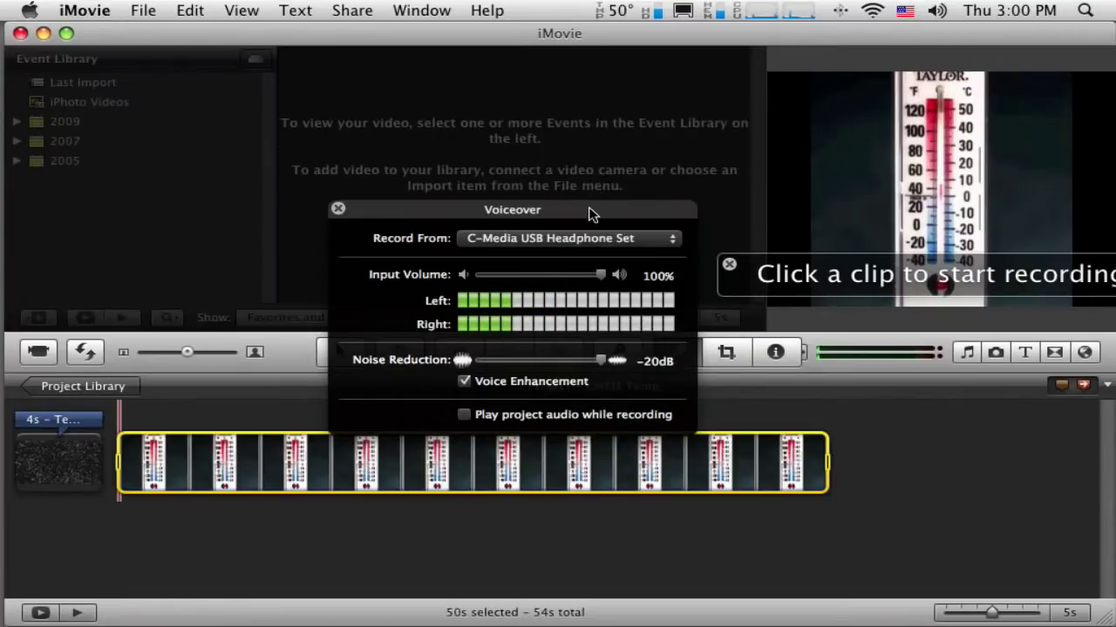
{"action": "left_click_drag", "start_coordinate": [591, 211], "coordinate": [543, 143]}
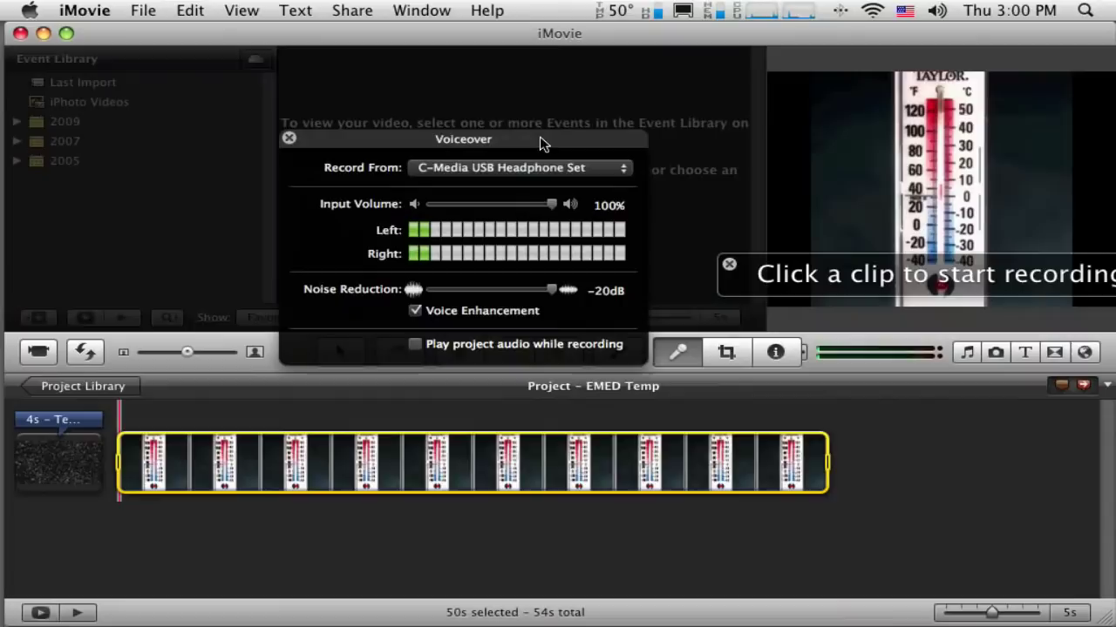
Record narration over the thermometer still, starting from its first frame.
{"action": "left_click", "coordinate": [125, 451]}
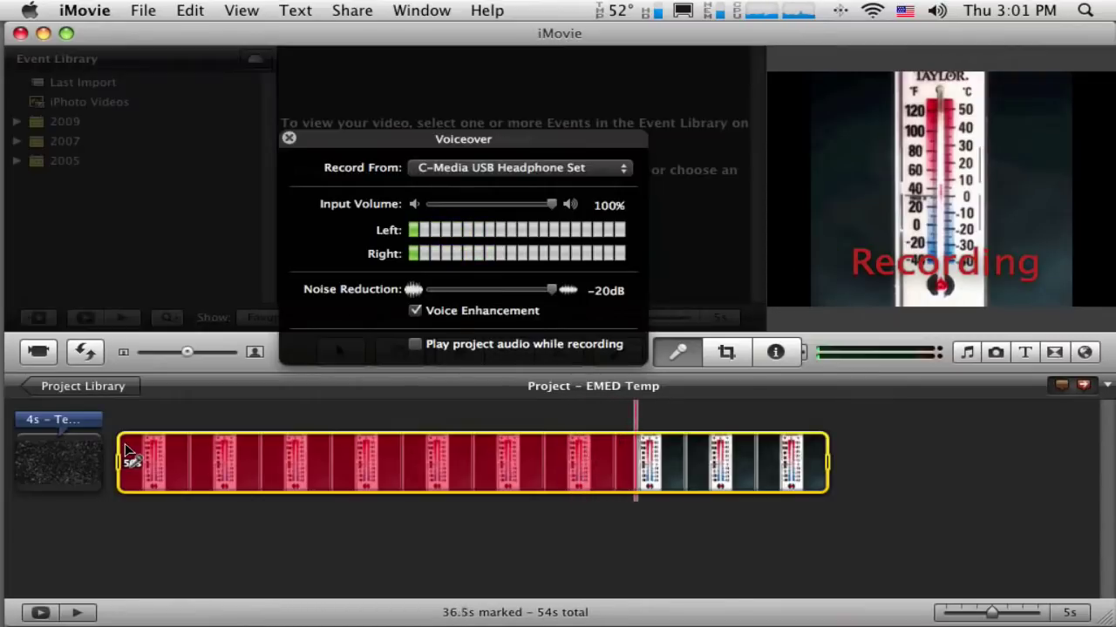
Stop recording and close the Voiceover recorder, leaving a 38-second Voiceover Recording clip.
{"action": "left_click", "coordinate": [125, 450]}
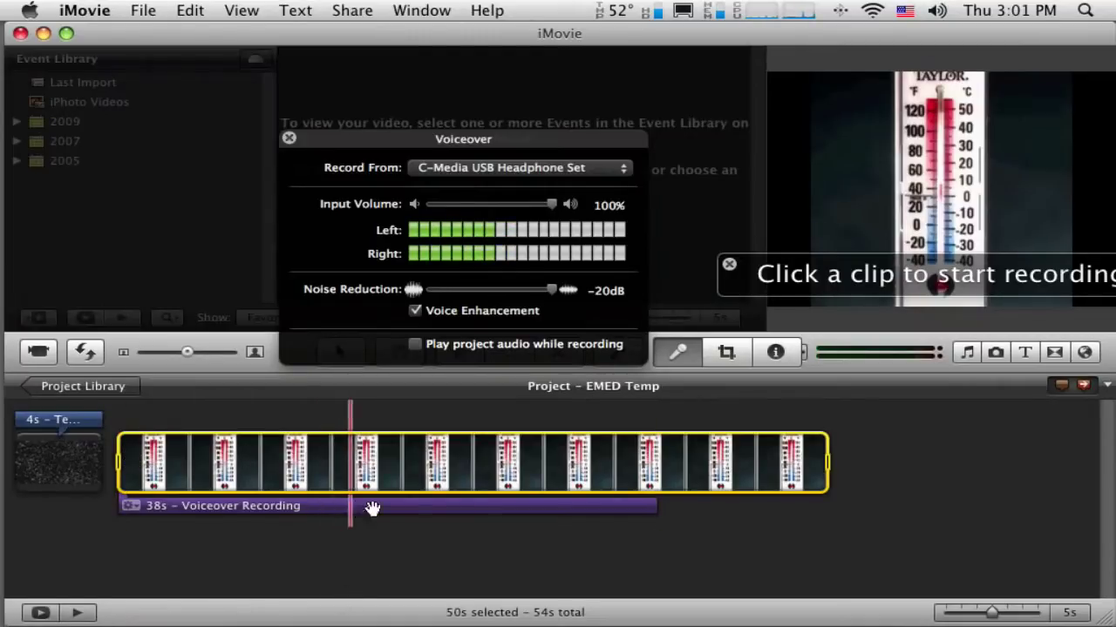
{"action": "left_click", "coordinate": [499, 508]}
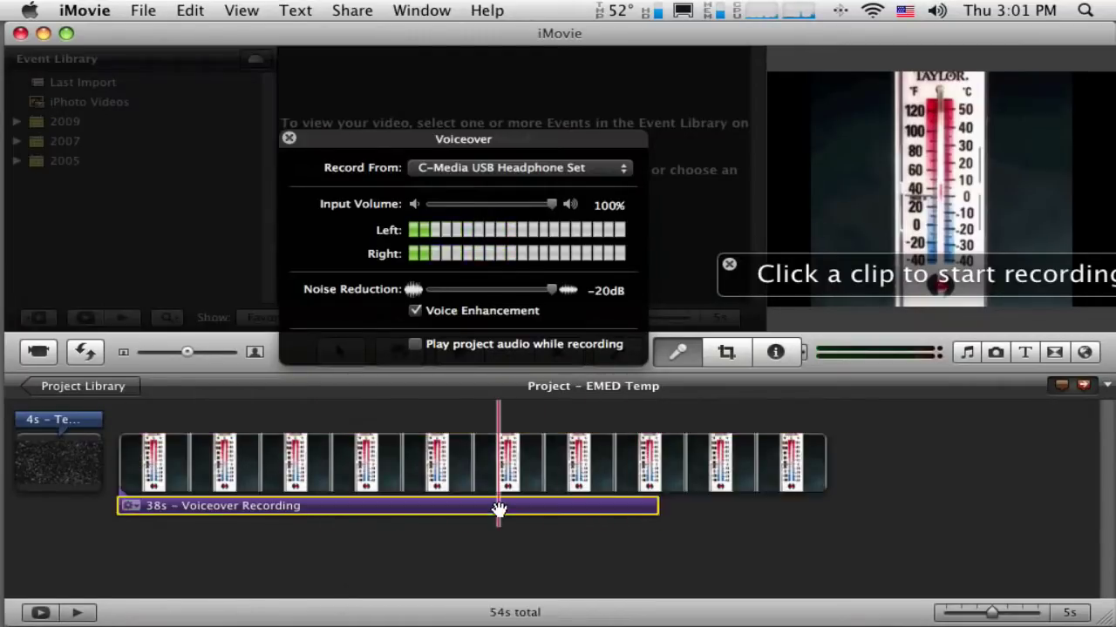
{"action": "left_click", "coordinate": [473, 546]}
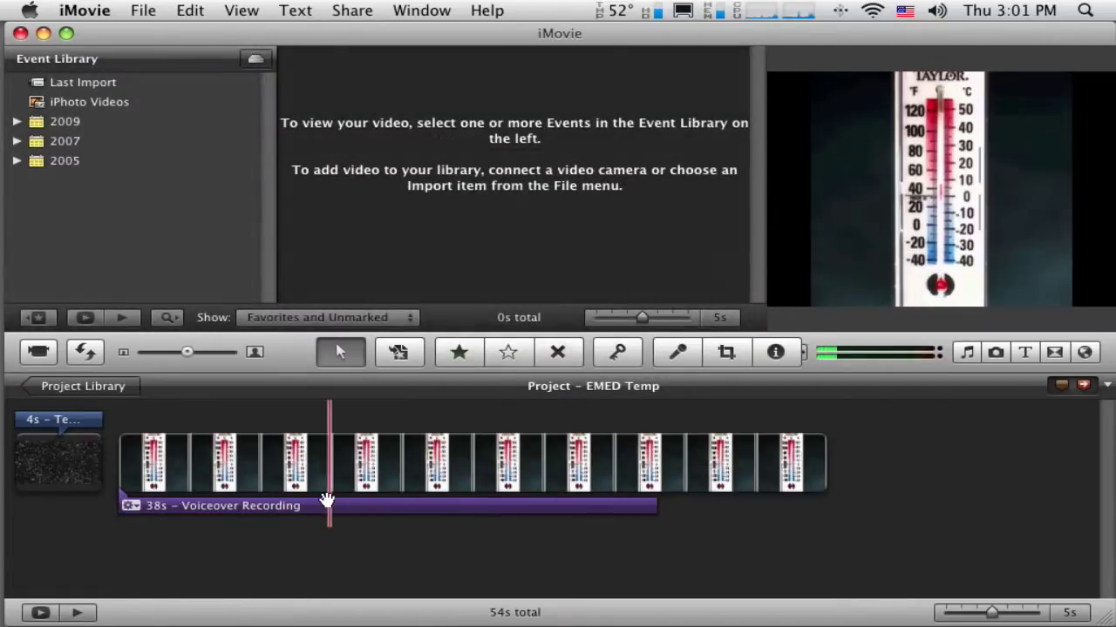
Reposition the voiceover clip so it starts under the second thermometer frame.
{"action": "left_click_drag", "start_coordinate": [325, 506], "coordinate": [545, 509]}
{"action": "left_click_drag", "start_coordinate": [351, 508], "coordinate": [211, 507]}
{"action": "left_click", "coordinate": [190, 505]}
{"action": "left_click", "coordinate": [190, 505]}
{"action": "left_click_drag", "start_coordinate": [455, 509], "coordinate": [515, 508]}
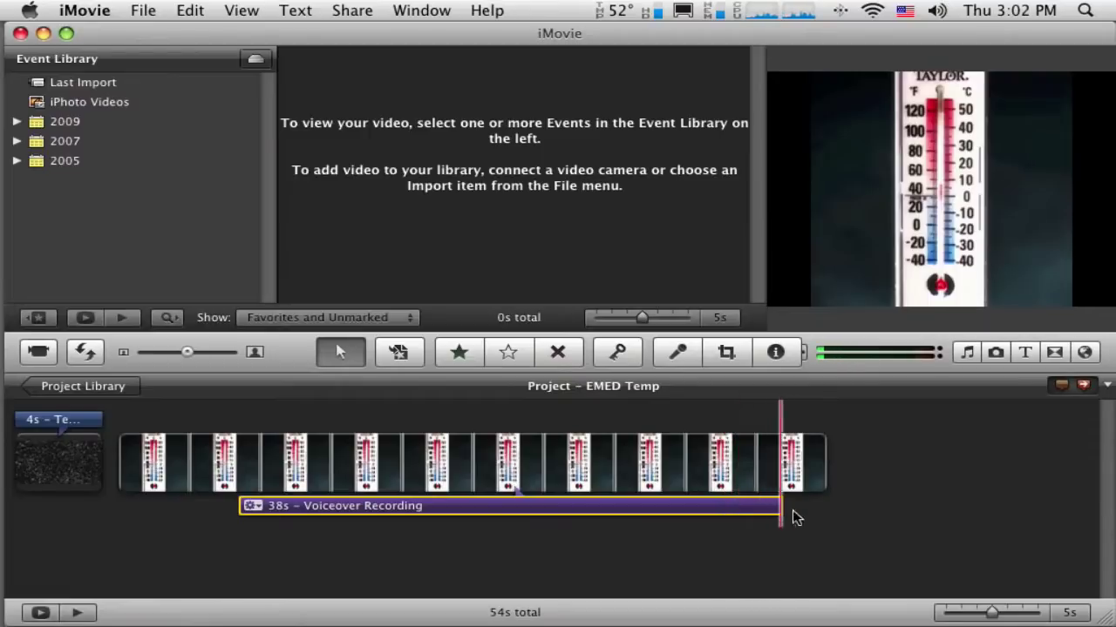
In the Clip Trimmer, restore the voiceover to its very beginning so it runs 37 seconds.
{"action": "left_click", "coordinate": [259, 508]}
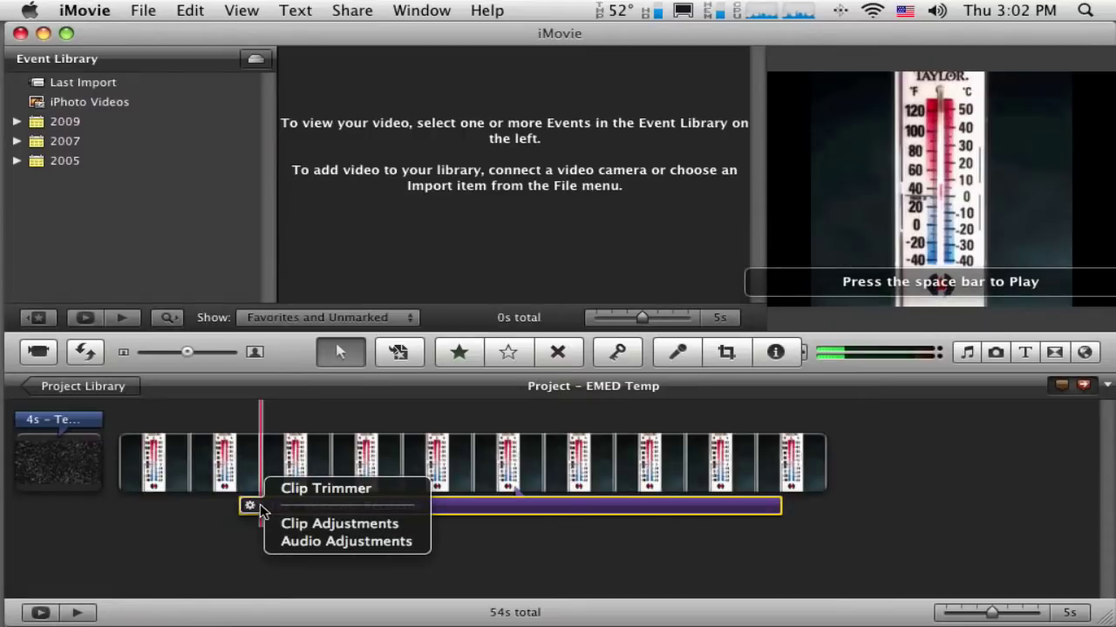
{"action": "left_click", "coordinate": [314, 490]}
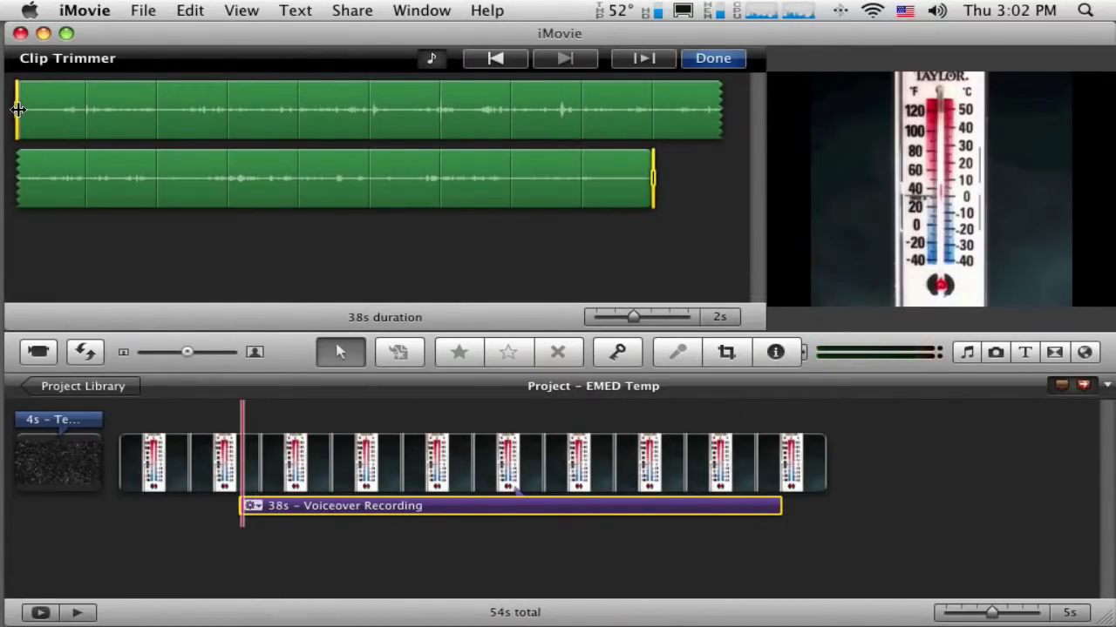
{"action": "left_click_drag", "start_coordinate": [18, 109], "coordinate": [85, 110]}
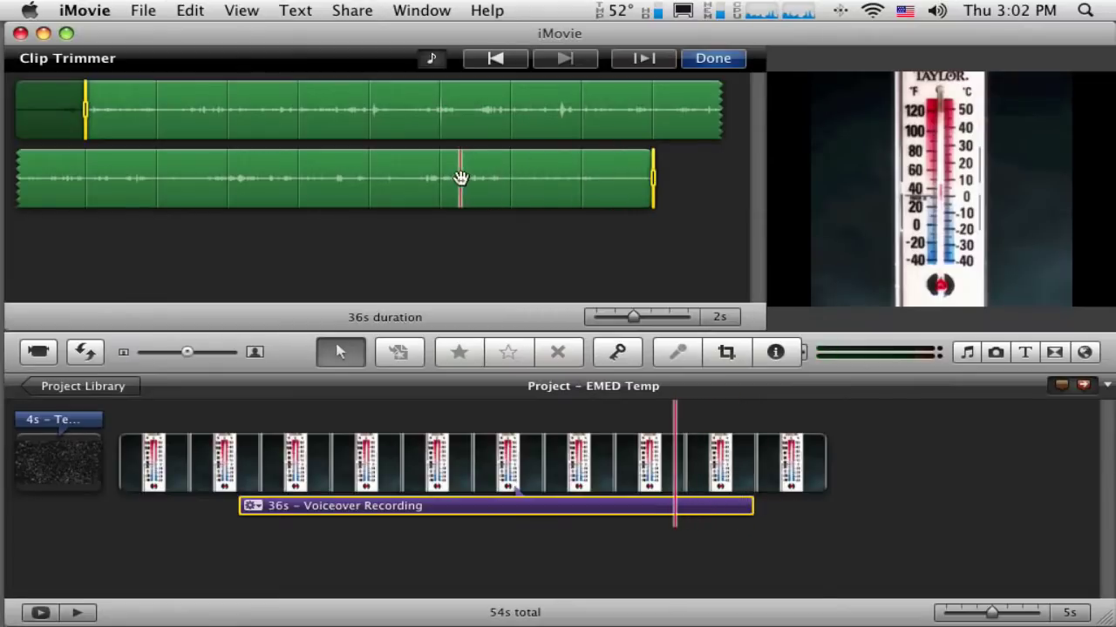
{"action": "left_click_drag", "start_coordinate": [653, 180], "coordinate": [558, 179]}
{"action": "left_click_drag", "start_coordinate": [635, 179], "coordinate": [655, 179]}
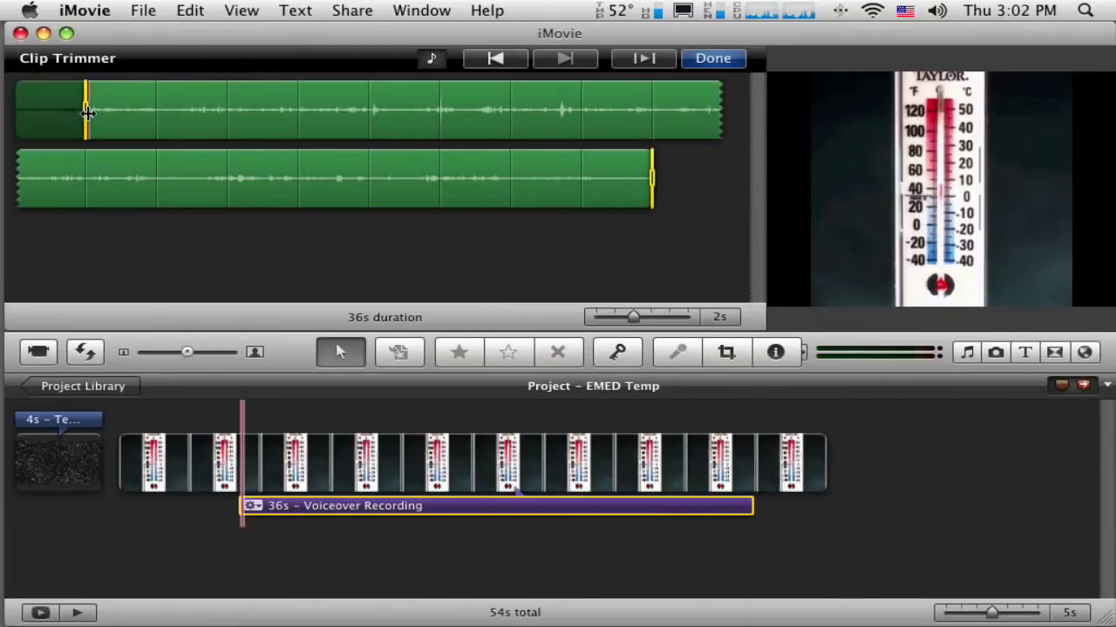
{"action": "left_click_drag", "start_coordinate": [88, 111], "coordinate": [15, 110]}
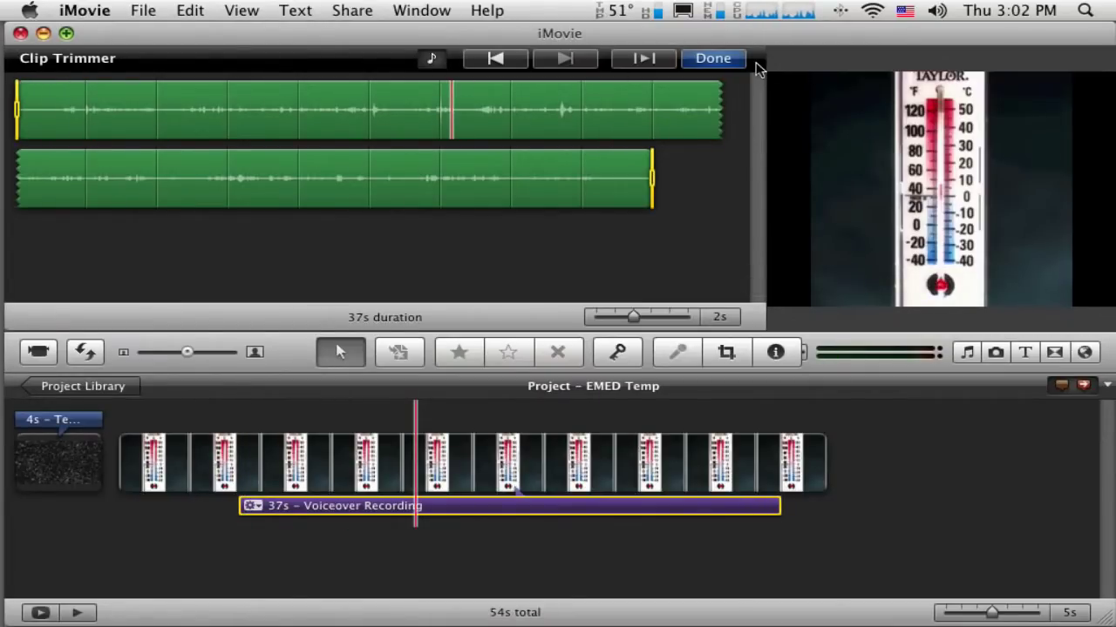
{"action": "left_click", "coordinate": [722, 62]}
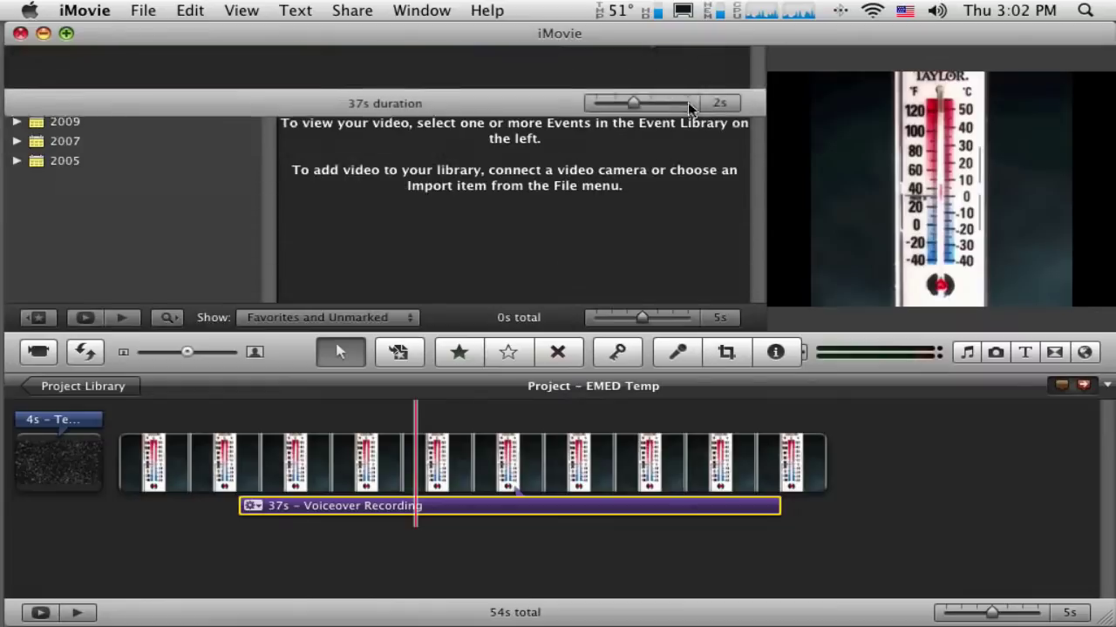
Open the voiceover's Audio Adjustments and nudge its volume to 99%.
{"action": "left_click", "coordinate": [252, 508]}
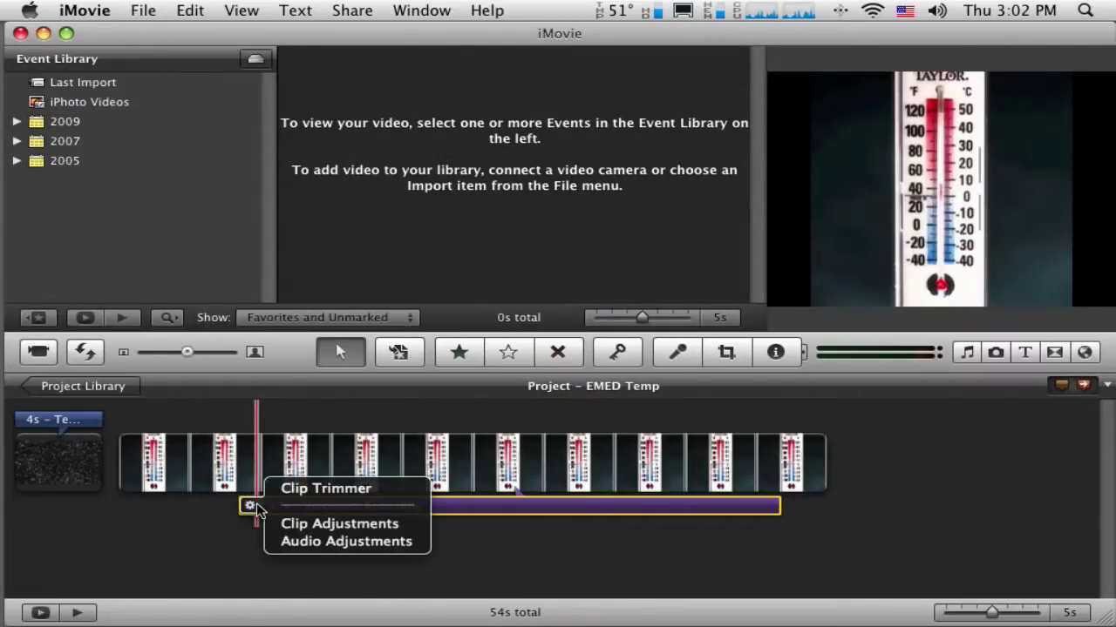
{"action": "left_click", "coordinate": [319, 543]}
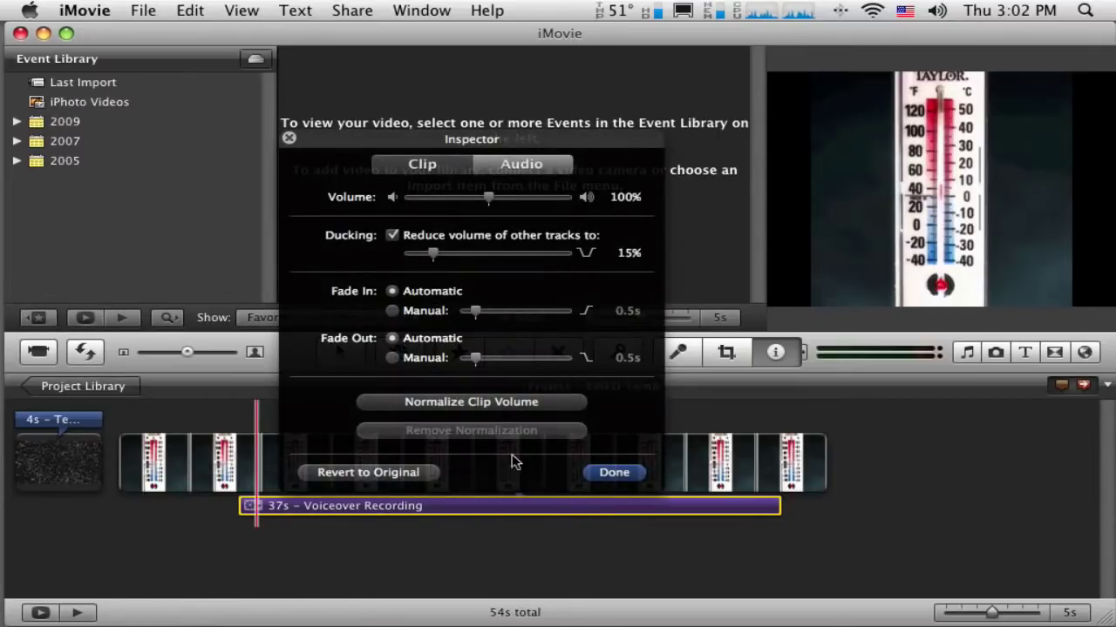
{"action": "left_click_drag", "start_coordinate": [565, 145], "coordinate": [628, 71]}
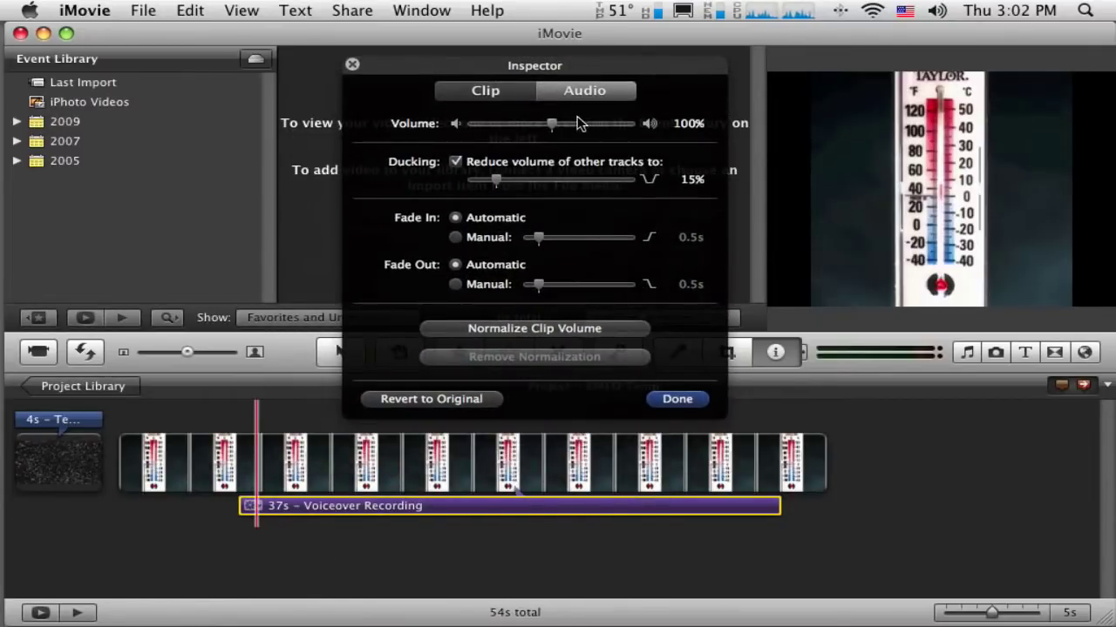
{"action": "mouse_move", "coordinate": [552, 128]}
{"action": "left_mouse_down"}
{"action": "mouse_move", "coordinate": [605, 129]}
{"action": "mouse_move", "coordinate": [551, 133]}
{"action": "left_mouse_up"}
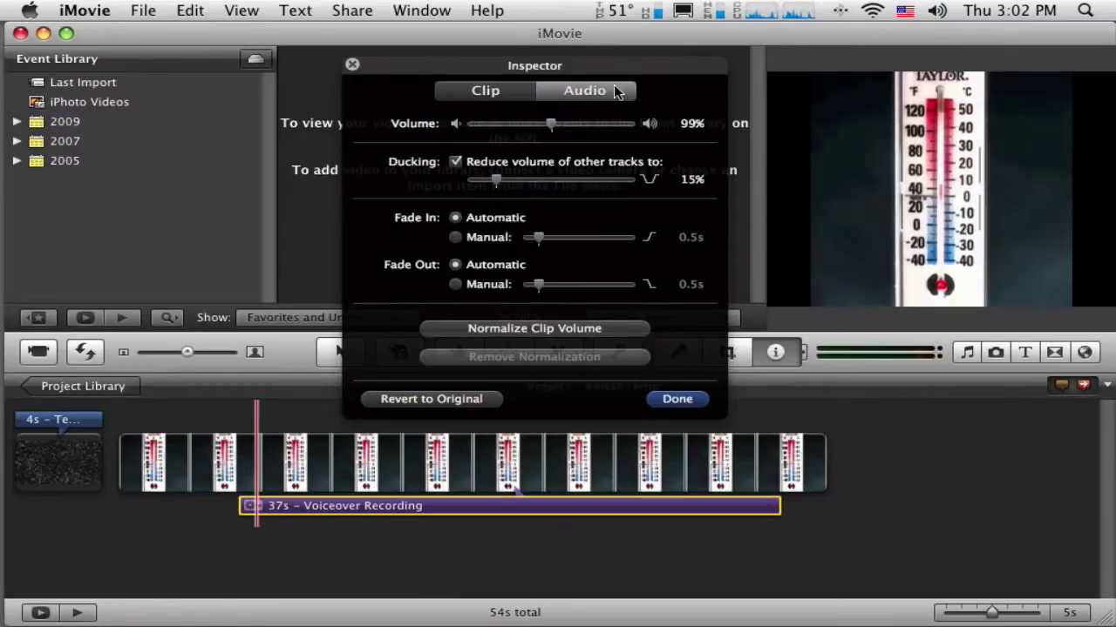
Close the audio settings and align the voiceover's start with the thermometer still's first frame.
{"action": "left_click", "coordinate": [676, 399]}
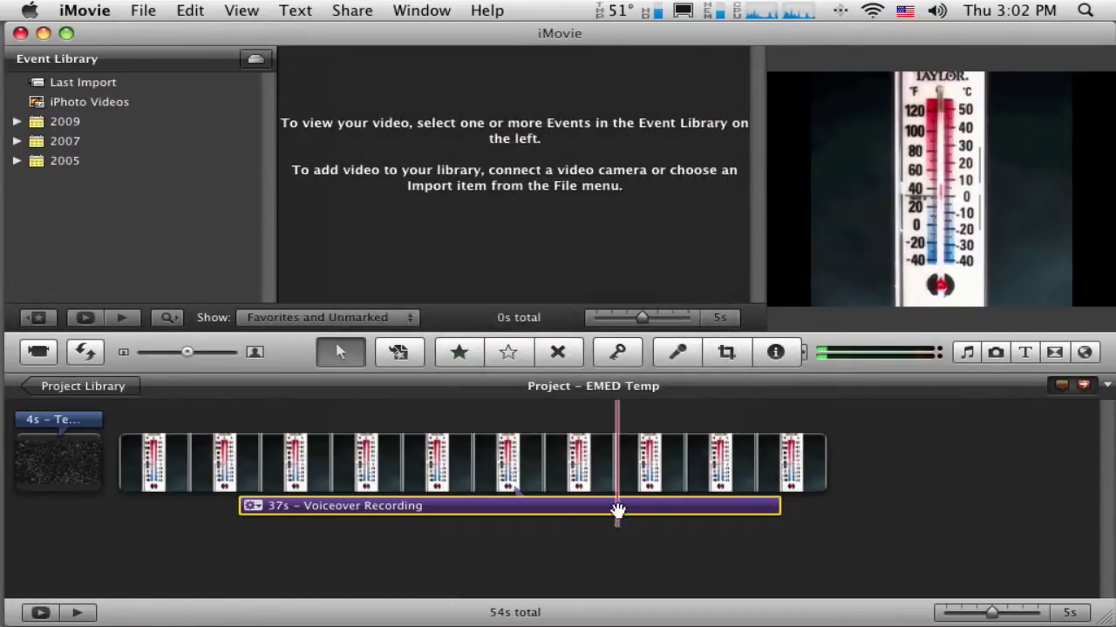
{"action": "left_click_drag", "start_coordinate": [629, 504], "coordinate": [508, 505]}
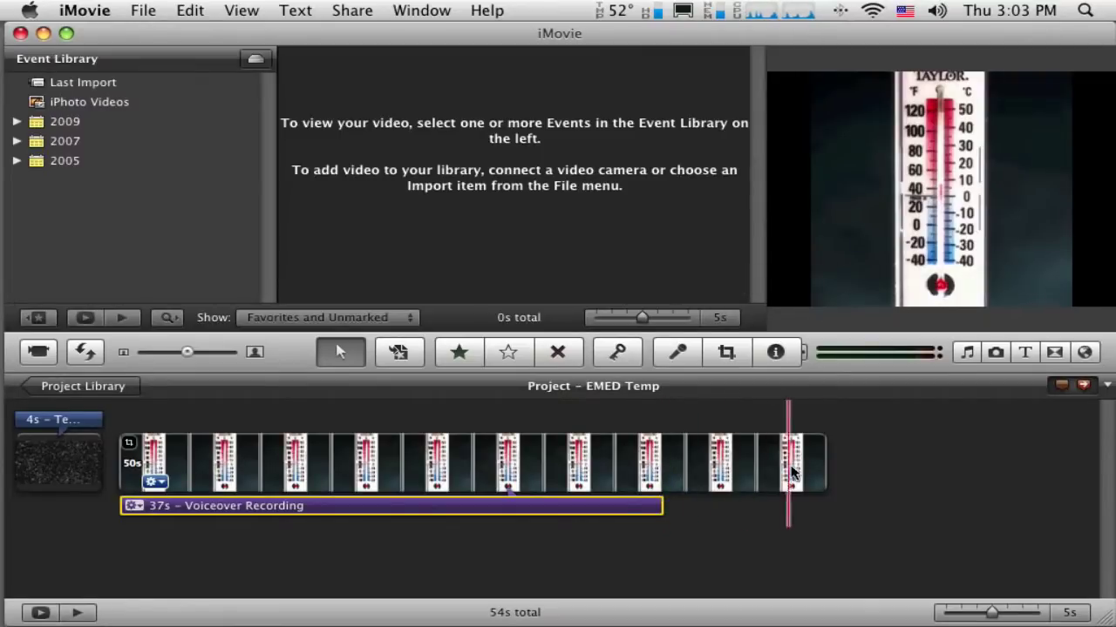
Change the thermometer still's duration from 50 to 37 seconds in Clip Adjustments.
{"action": "left_click", "coordinate": [730, 471]}
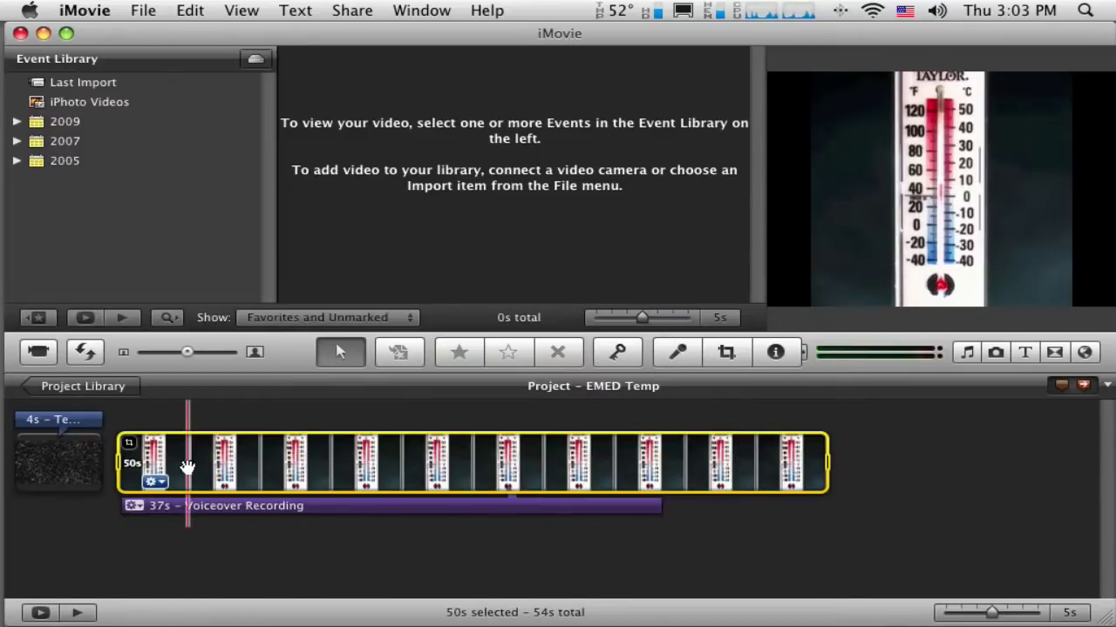
{"action": "left_click", "coordinate": [155, 483]}
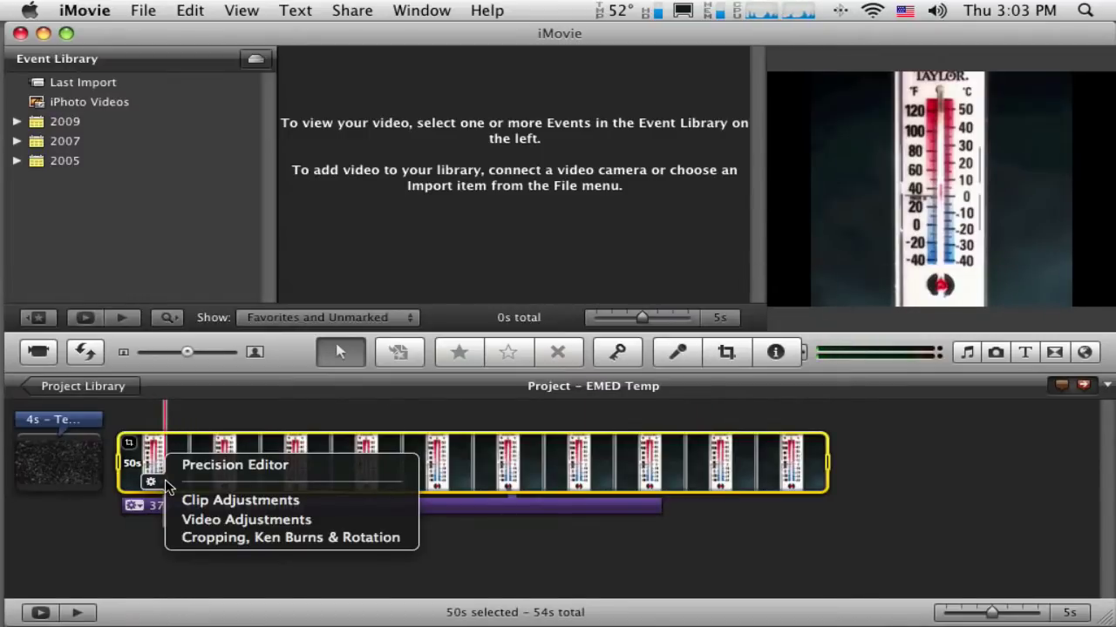
{"action": "left_click", "coordinate": [239, 501]}
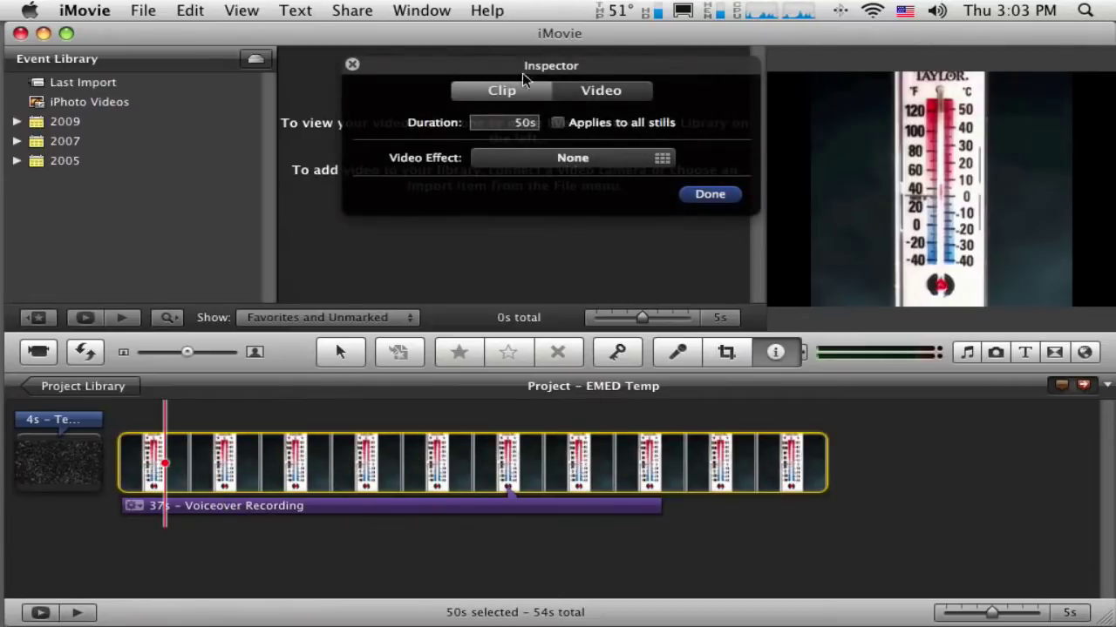
{"action": "double_click", "coordinate": [520, 124]}
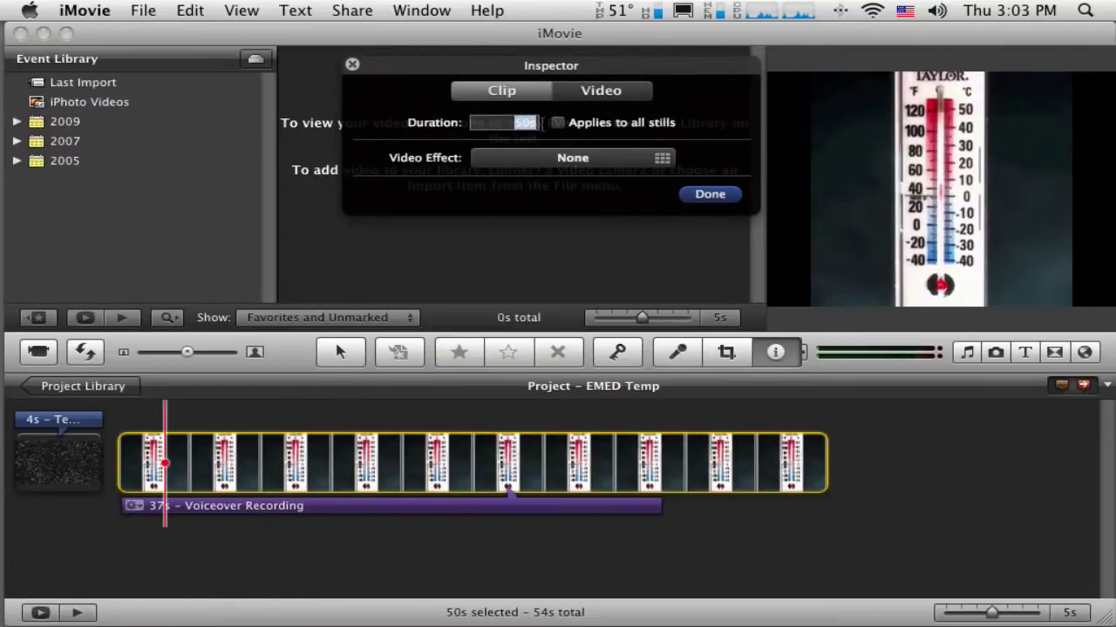
{"action": "type", "text": "37"}
{"action": "left_click", "coordinate": [721, 195]}
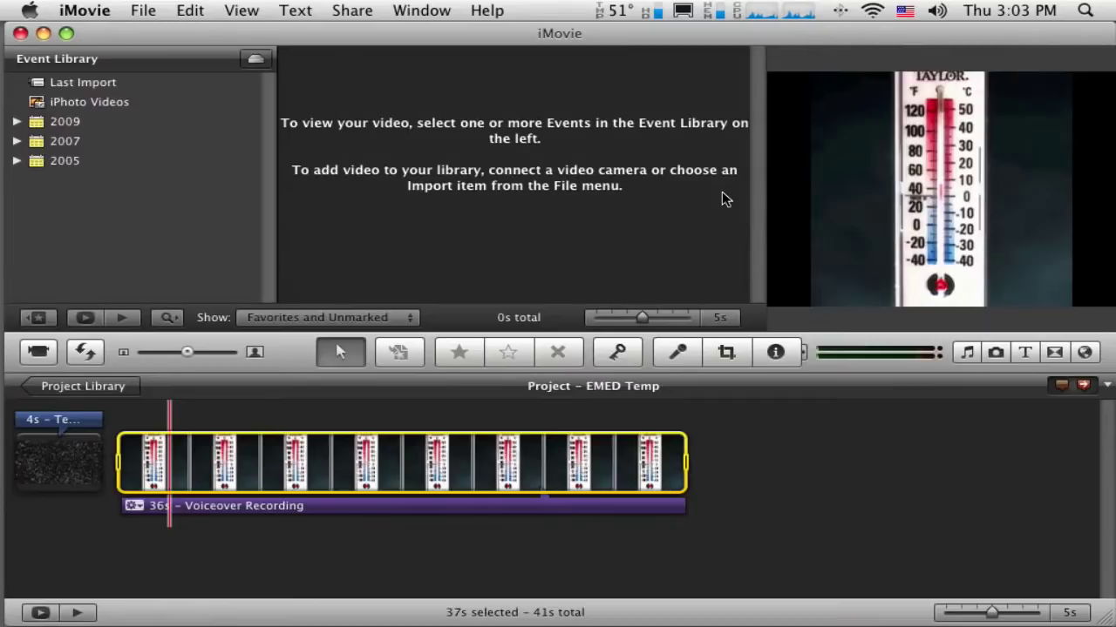
Reopen Clip Adjustments and change the still's duration from 37 to 41 seconds.
{"action": "mouse_move", "coordinate": [200, 446]}
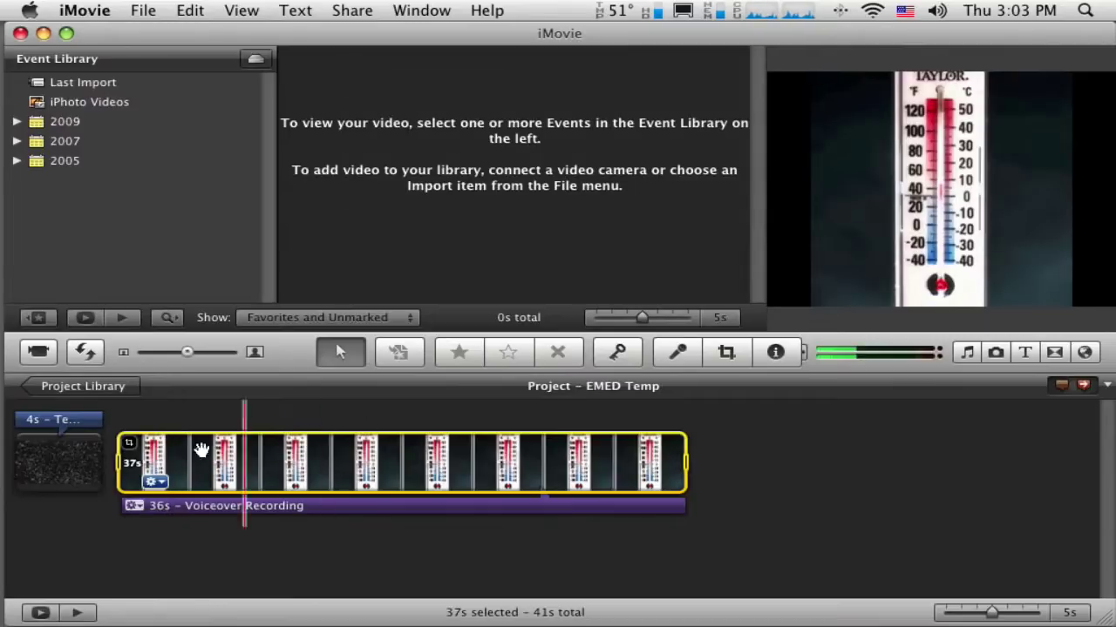
{"action": "left_click", "coordinate": [160, 484]}
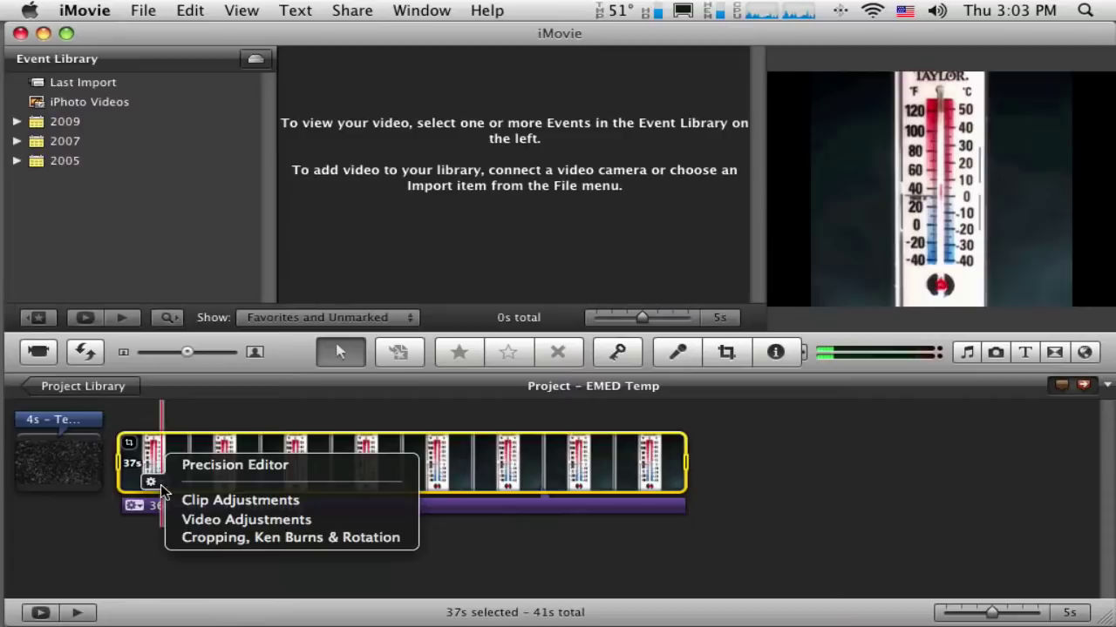
{"action": "left_click", "coordinate": [221, 499]}
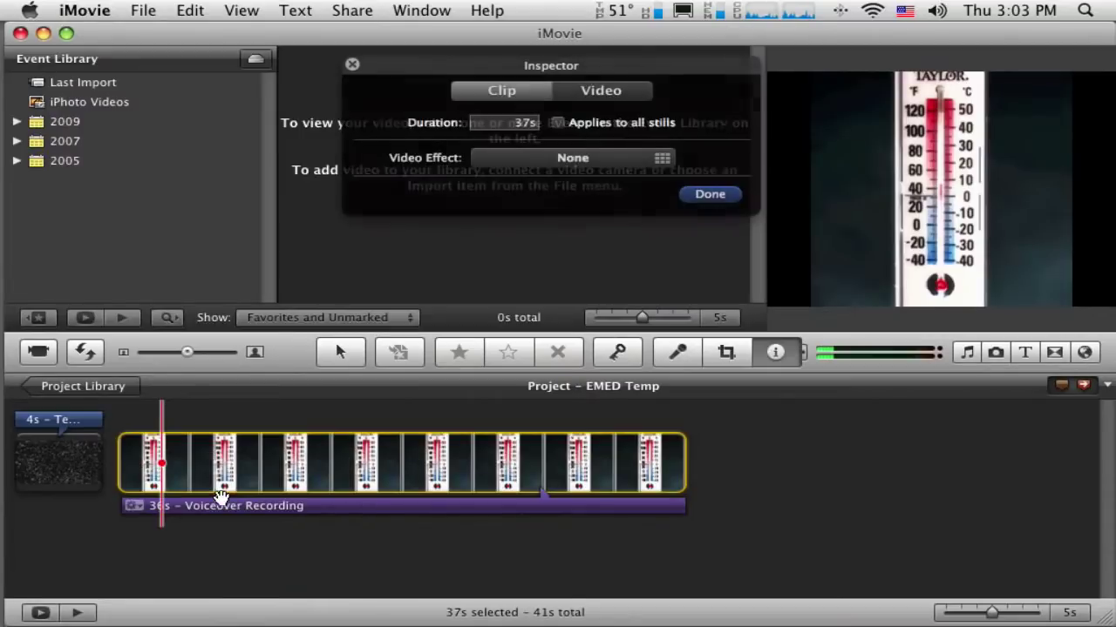
{"action": "double_click", "coordinate": [524, 123]}
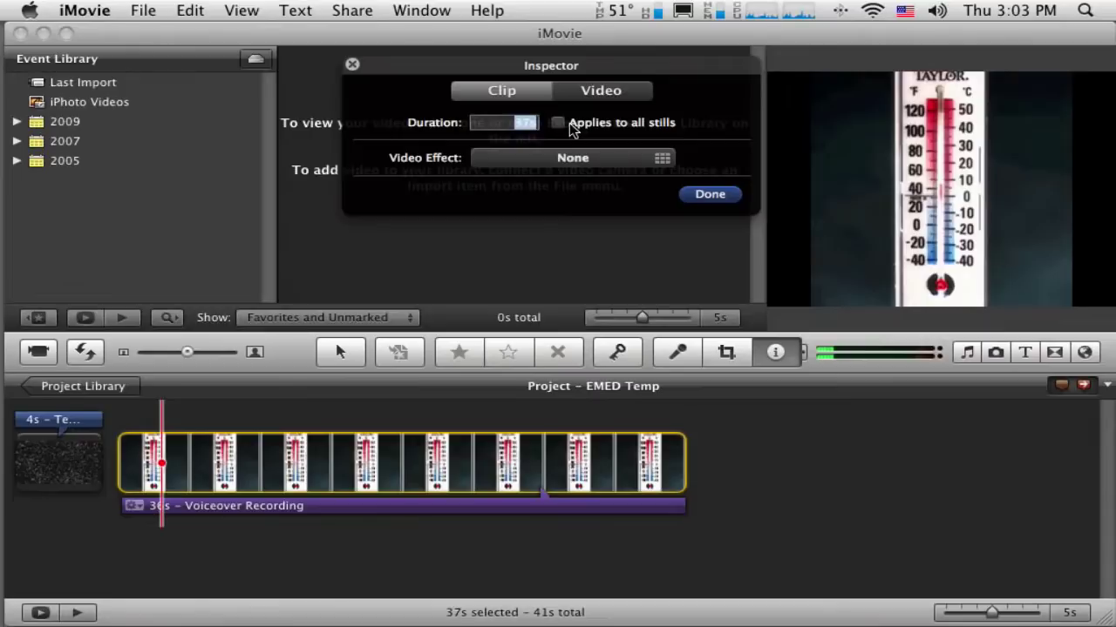
{"action": "type", "text": "41"}
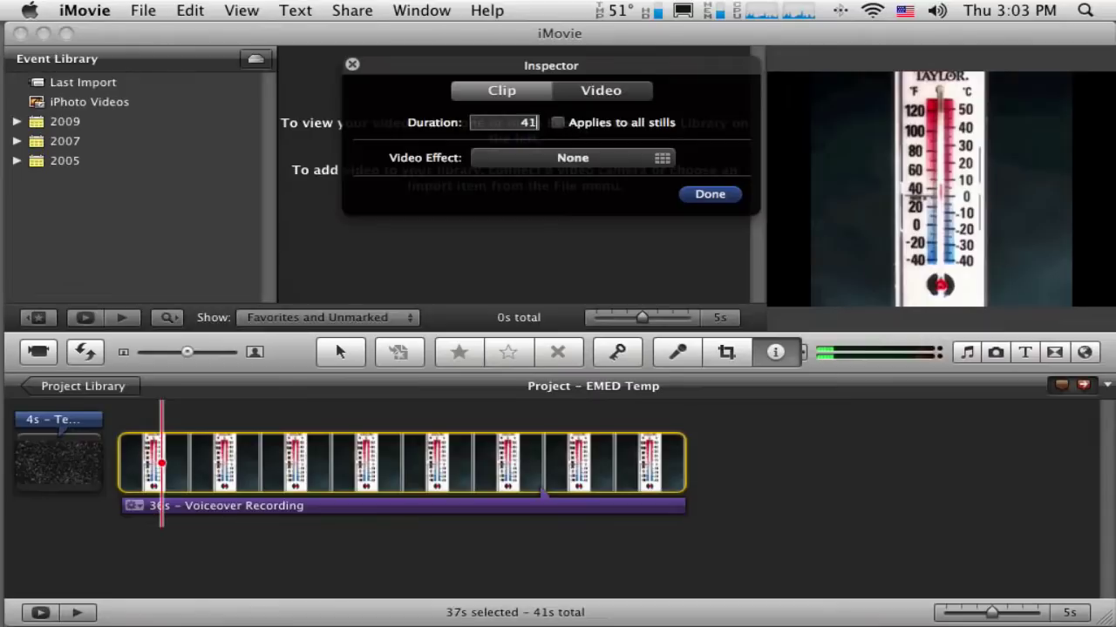
{"action": "left_click", "coordinate": [710, 195]}
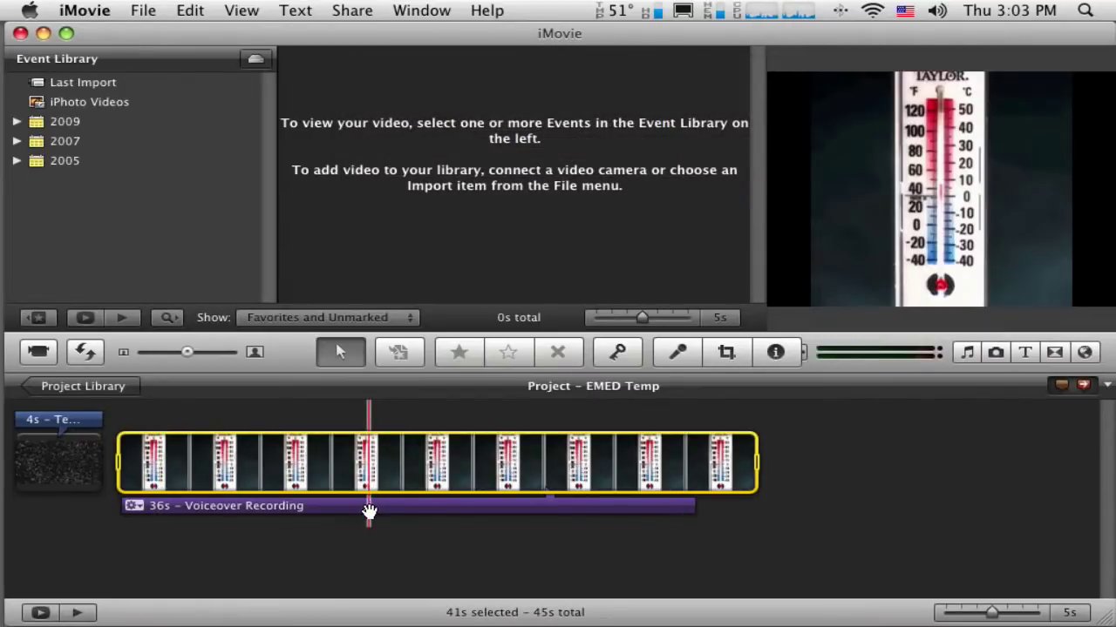
Nudge the voiceover right so it starts about two seconds into the 41-second still.
{"action": "left_click_drag", "start_coordinate": [369, 512], "coordinate": [398, 512]}
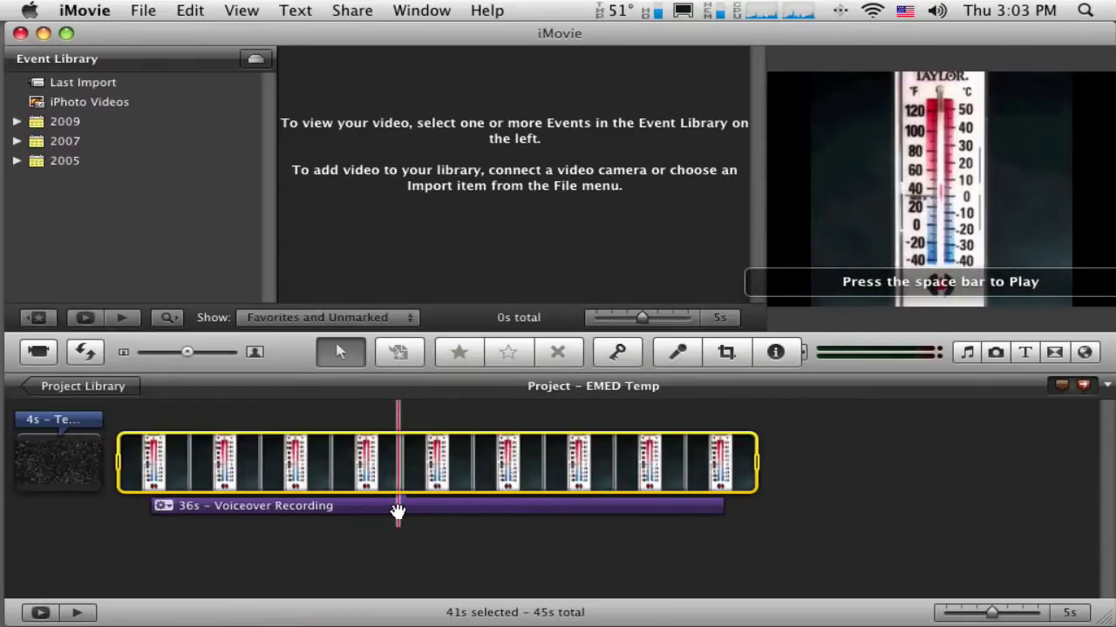